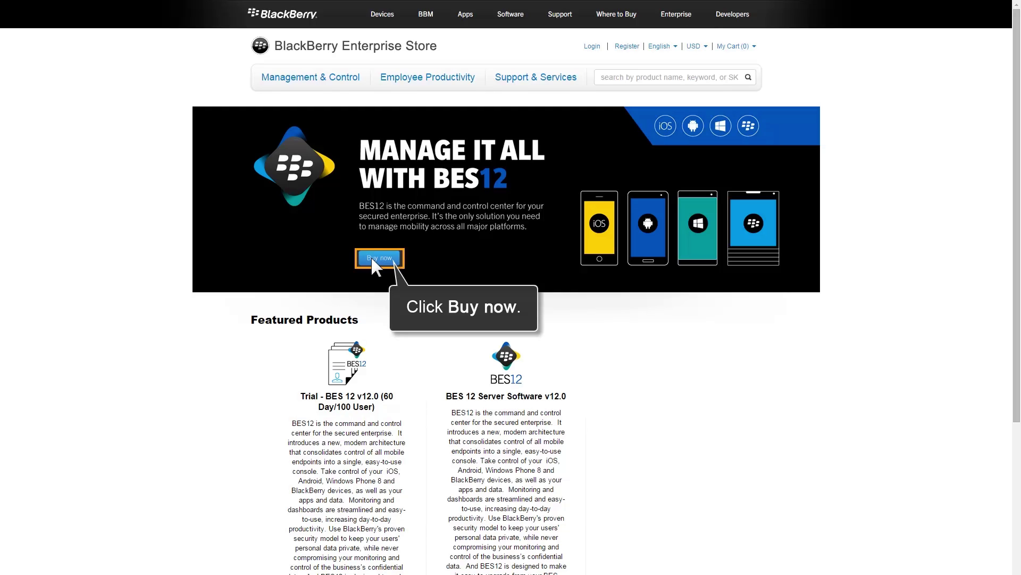
Add 50 Gold Universal Secure Work Space licenses to the cart and proceed to checkout
{"action": "left_click", "coordinate": [371, 256]}
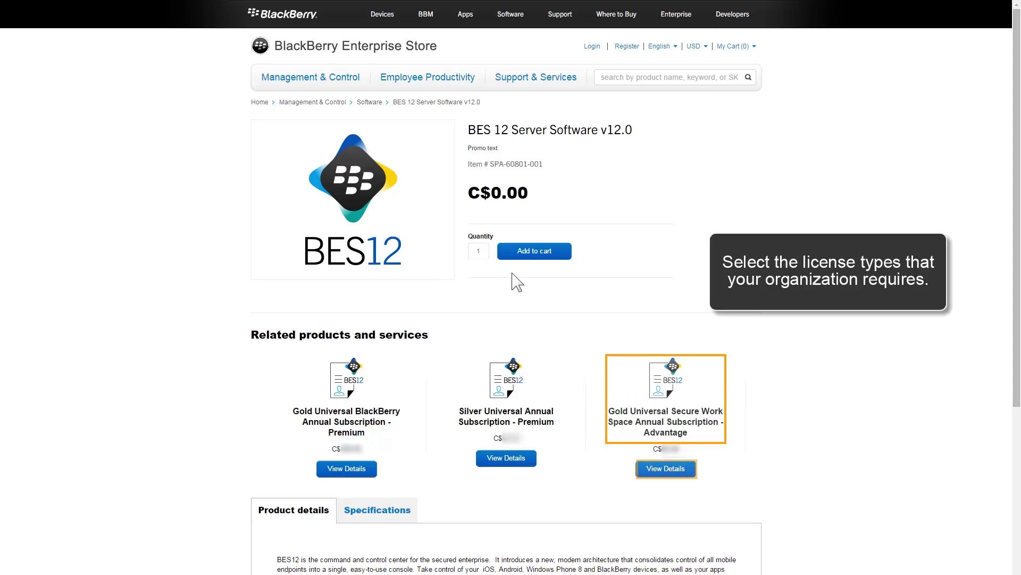
{"action": "left_click", "coordinate": [676, 472]}
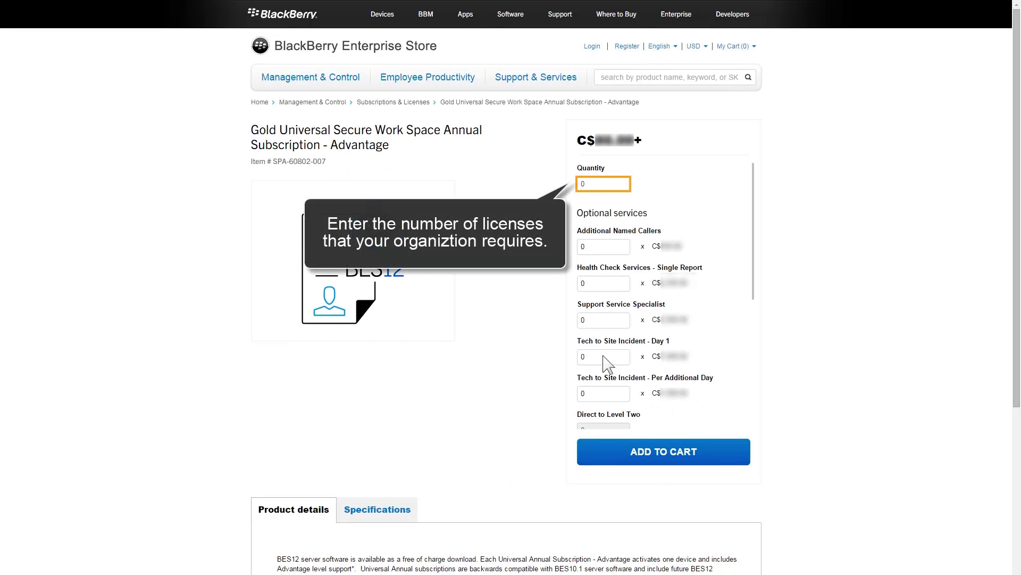
{"action": "left_click", "coordinate": [593, 186]}
{"action": "double_click", "coordinate": [593, 186]}
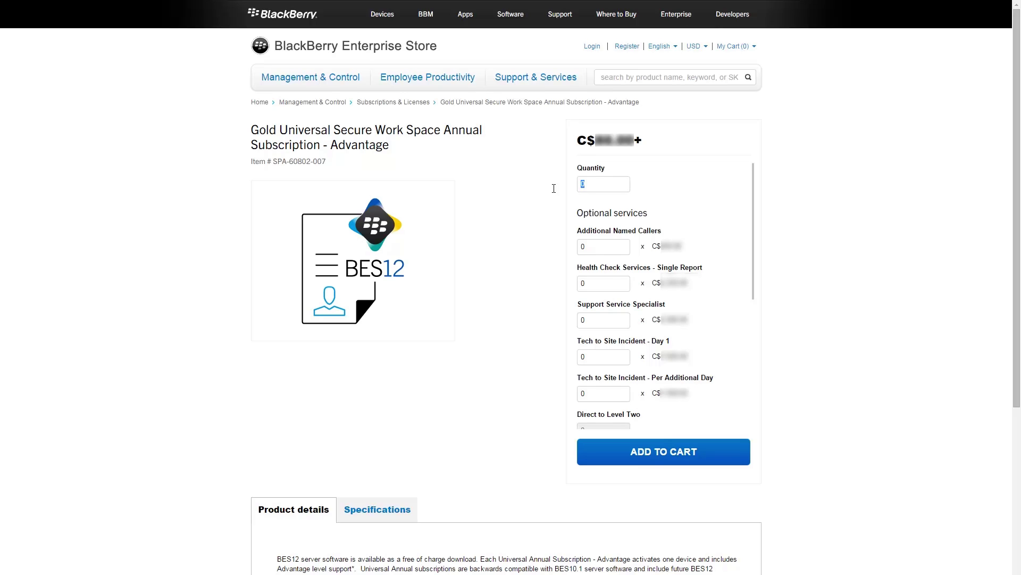
{"action": "type", "text": "50"}
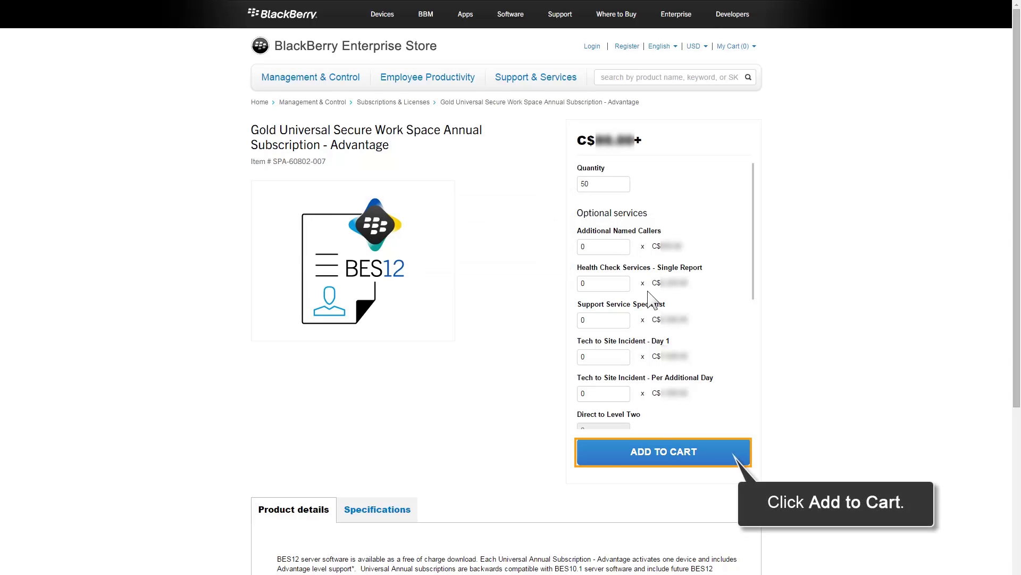
{"action": "left_click", "coordinate": [673, 453]}
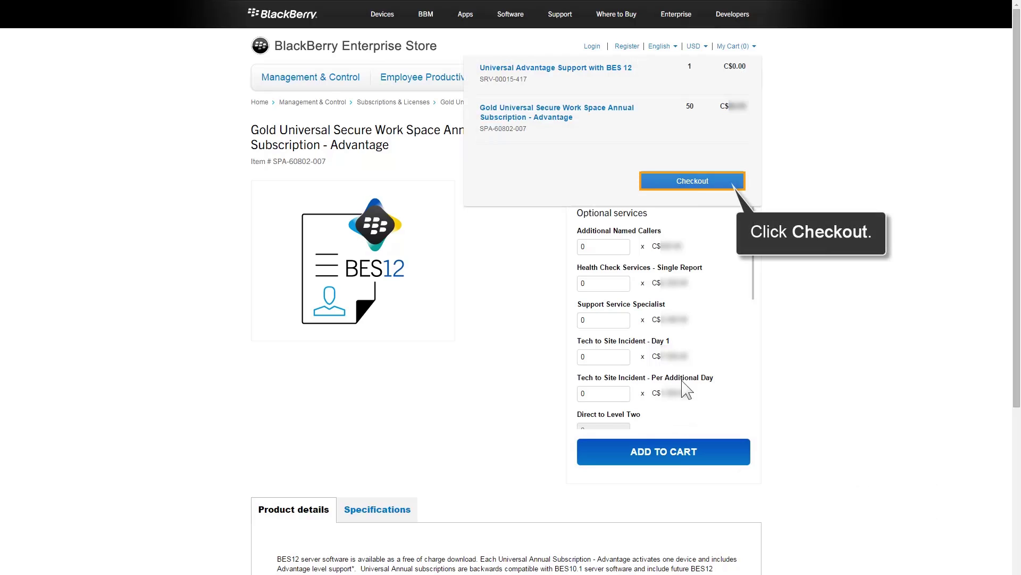
{"action": "left_click", "coordinate": [691, 181]}
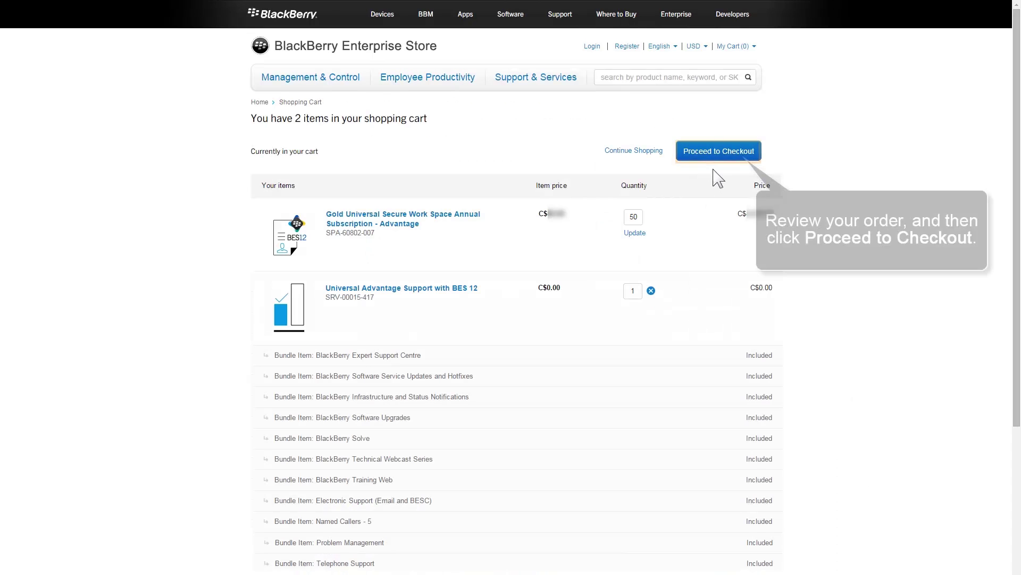
{"action": "left_click", "coordinate": [724, 159]}
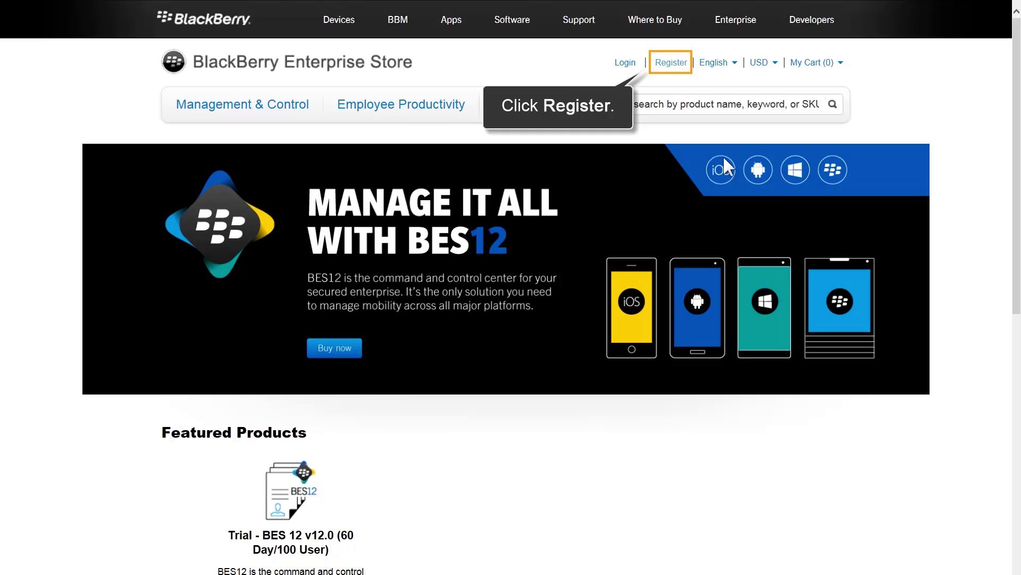
Fill in name, email, company, Milford, Connecticut address, zip and phone, then submit
{"action": "left_click", "coordinate": [671, 63]}
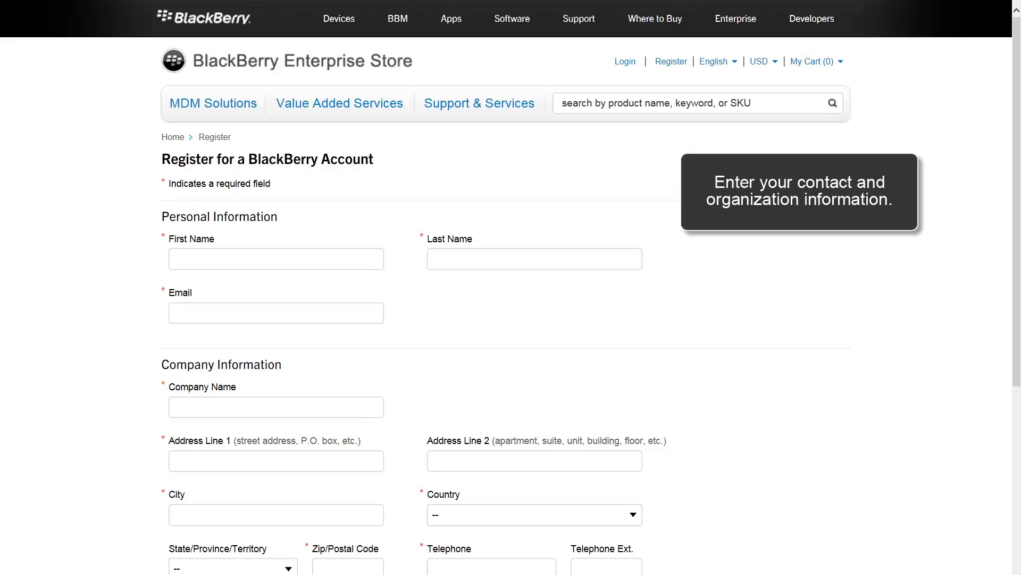
{"action": "key", "text": "Tab"}
{"action": "key", "text": "Tab"}
{"action": "type", "text": "amy.ros"}
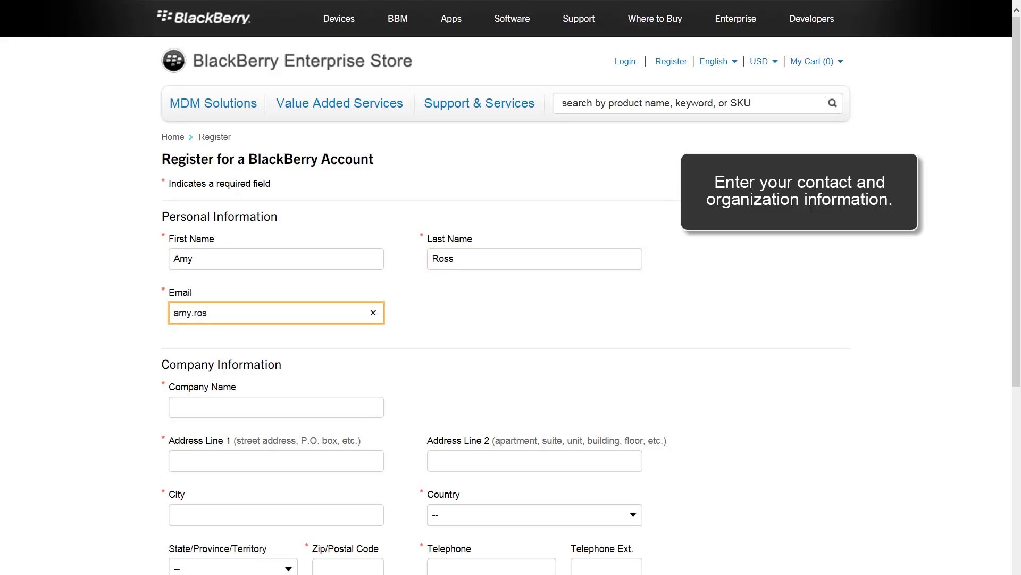
{"action": "type", "text": "s@example.com"}
{"action": "scroll", "coordinate": [511, 287], "scroll_direction": "down", "scroll_amount": 2}
{"action": "scroll", "coordinate": [511, 288], "scroll_direction": "down", "scroll_amount": 2}
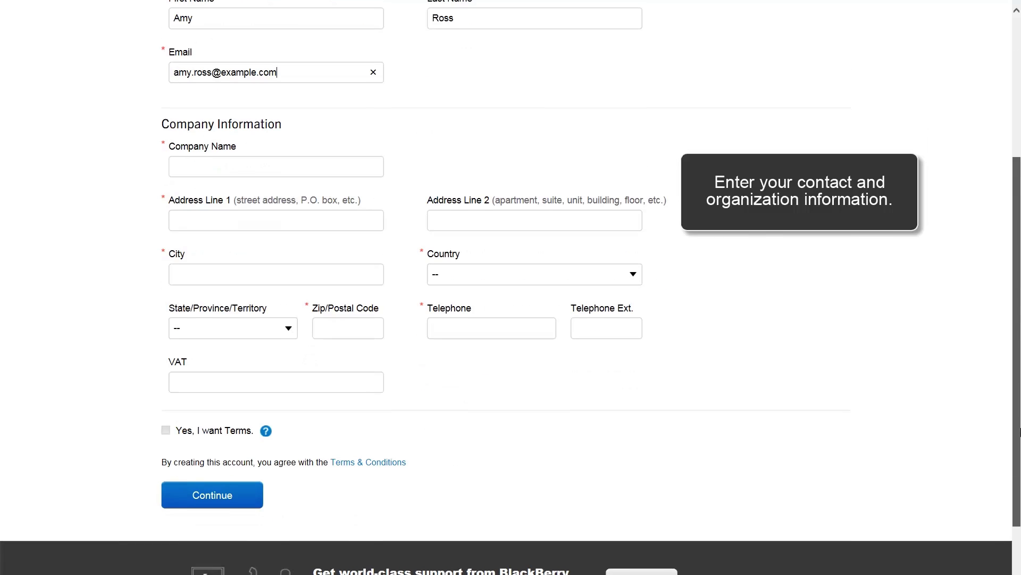
{"action": "key", "text": "Tab"}
{"action": "type", "text": "BlackBerry"}
{"action": "key", "text": "Tab"}
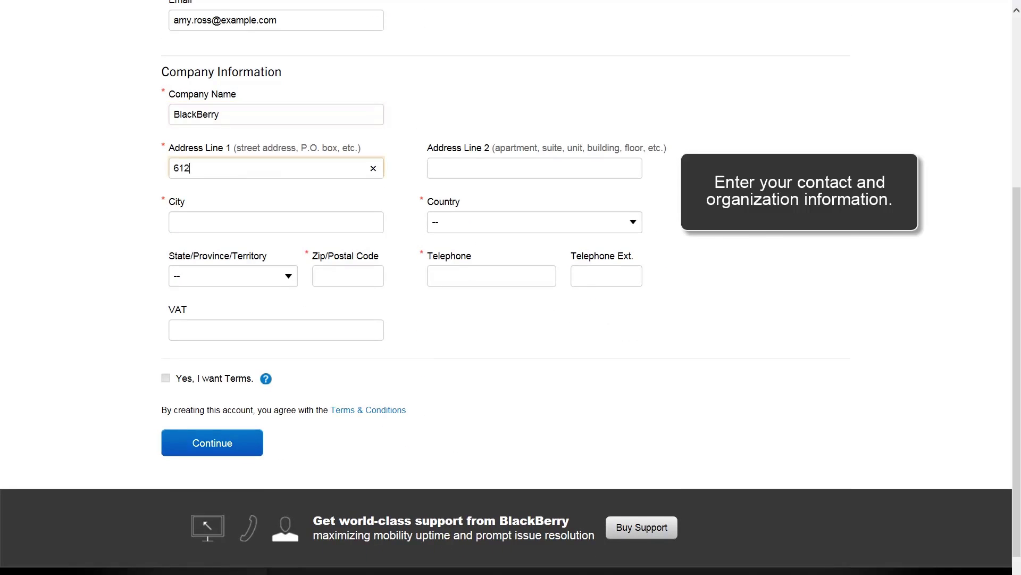
{"action": "key", "text": "Tab"}
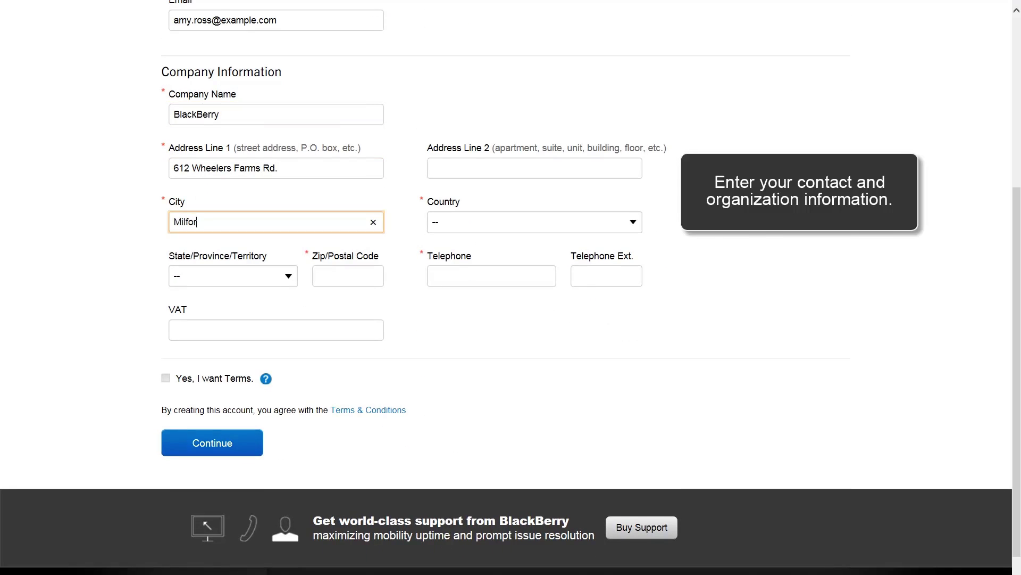
{"action": "type", "text": "United States"}
{"action": "key", "text": "Tab"}
{"action": "type", "text": "Connecticut"}
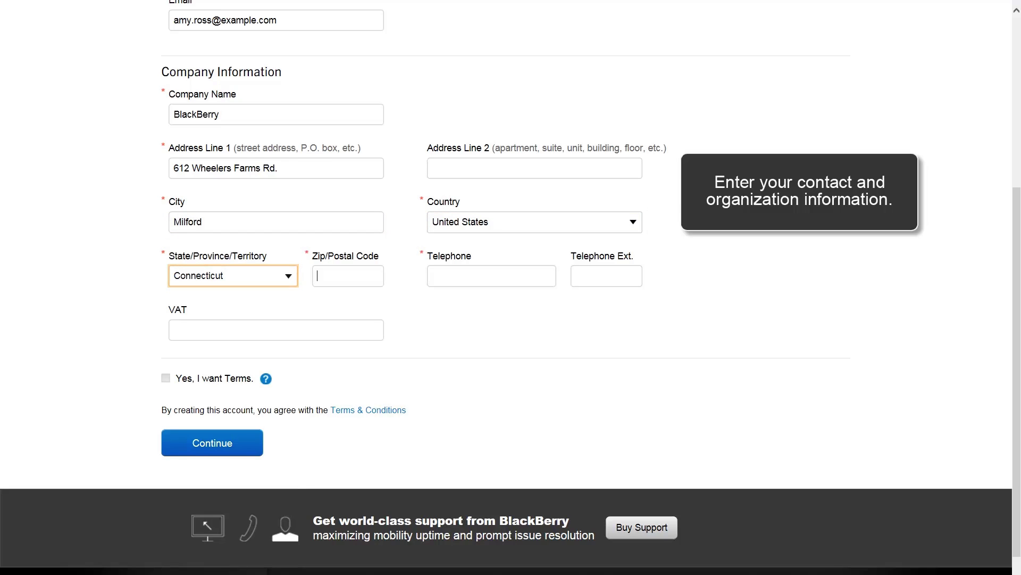
{"action": "key", "text": "Tab"}
{"action": "type", "text": "06461"}
{"action": "key", "text": "Tab"}
{"action": "type", "text": "519-555-0"}
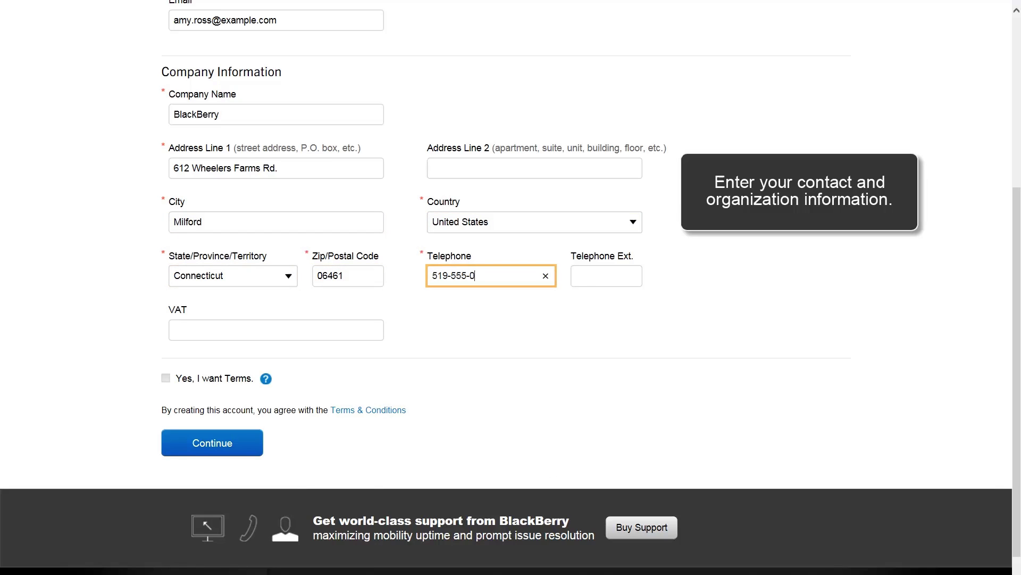
{"action": "type", "text": "190"}
{"action": "key", "text": "Tab"}
{"action": "key", "text": "Return"}
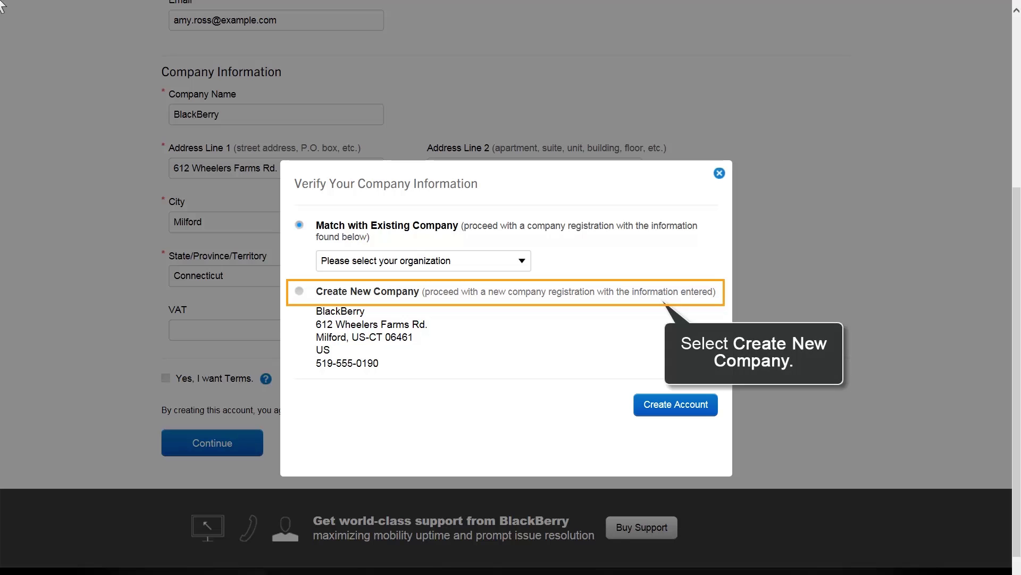
Register as a new company, then follow the New Account Notification email's activation link
{"action": "left_click", "coordinate": [457, 291]}
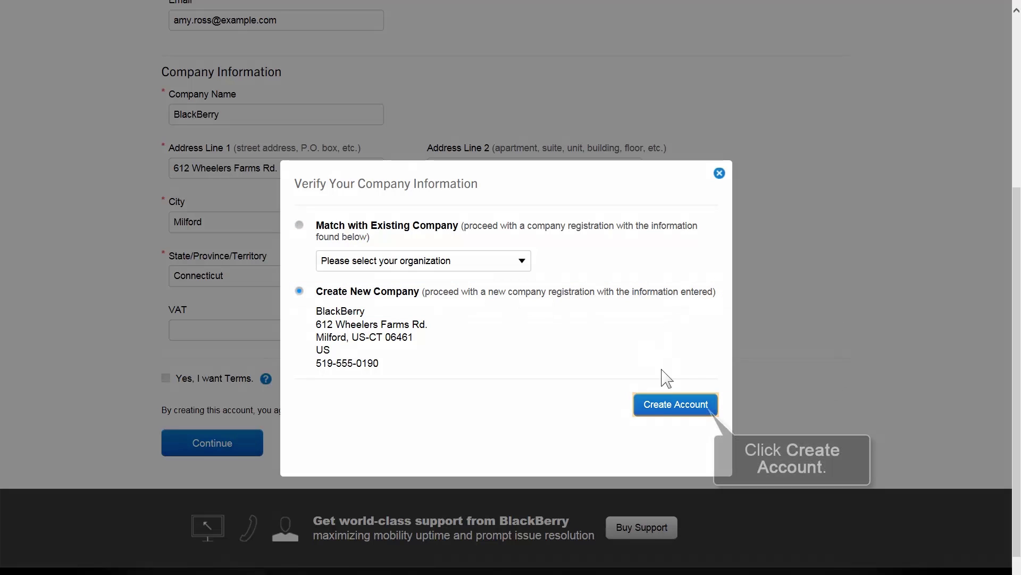
{"action": "left_click", "coordinate": [669, 406]}
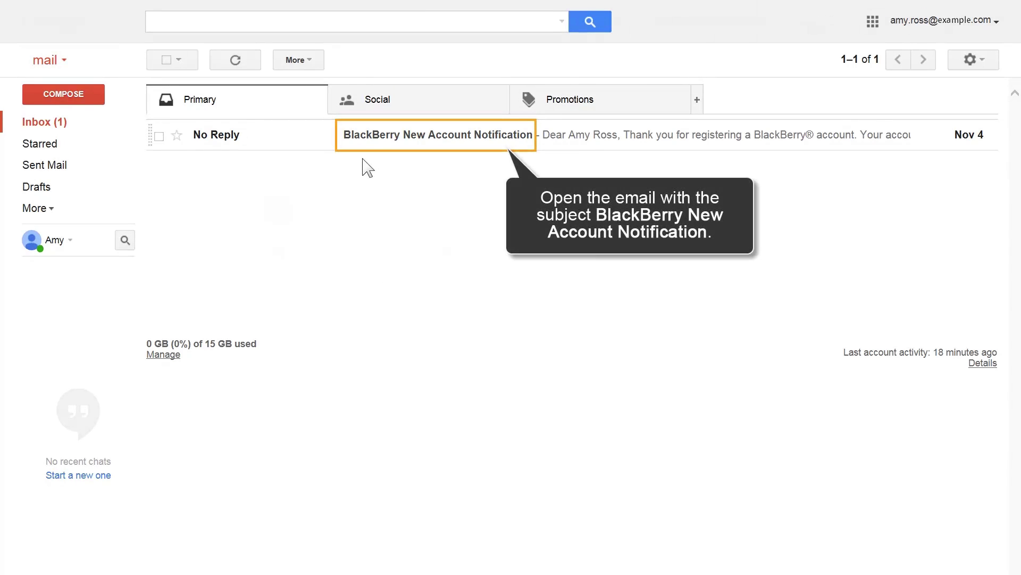
{"action": "left_click", "coordinate": [364, 141]}
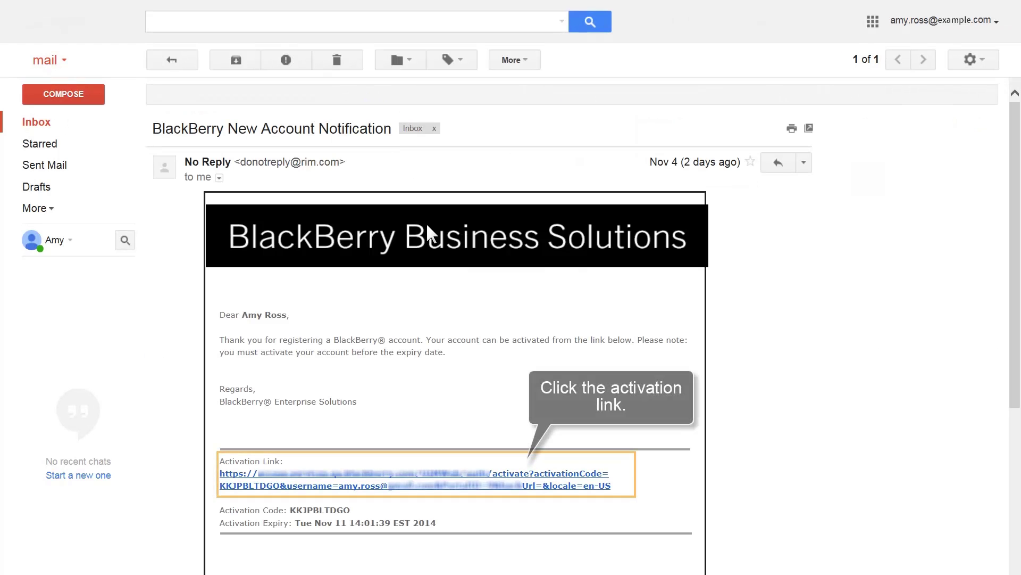
{"action": "left_click", "coordinate": [450, 492]}
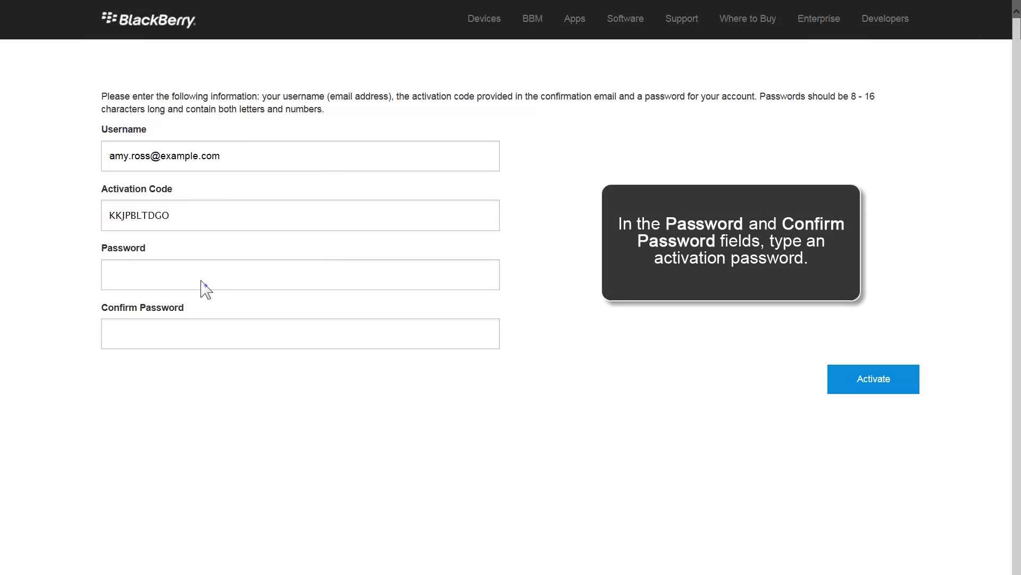
Enter and confirm a new password, then activate the BlackBerry account
{"action": "left_click", "coordinate": [204, 289]}
{"action": "key", "text": "Tab"}
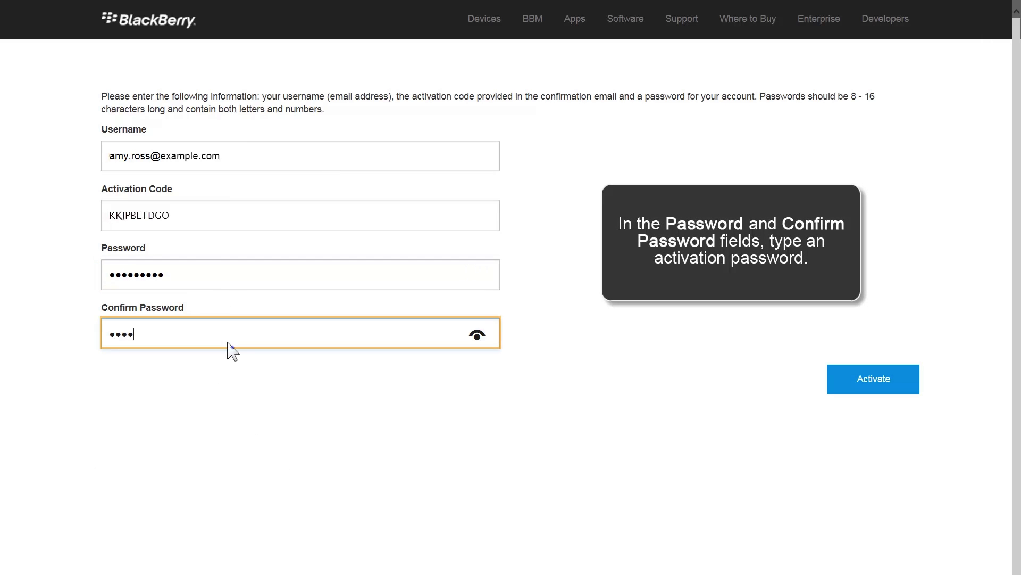
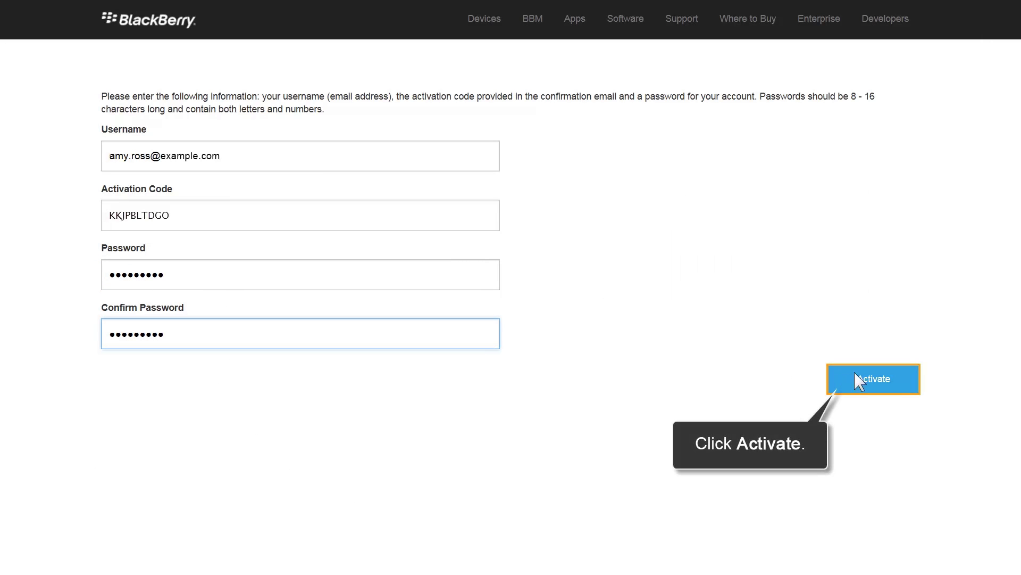
{"action": "left_click", "coordinate": [878, 393]}
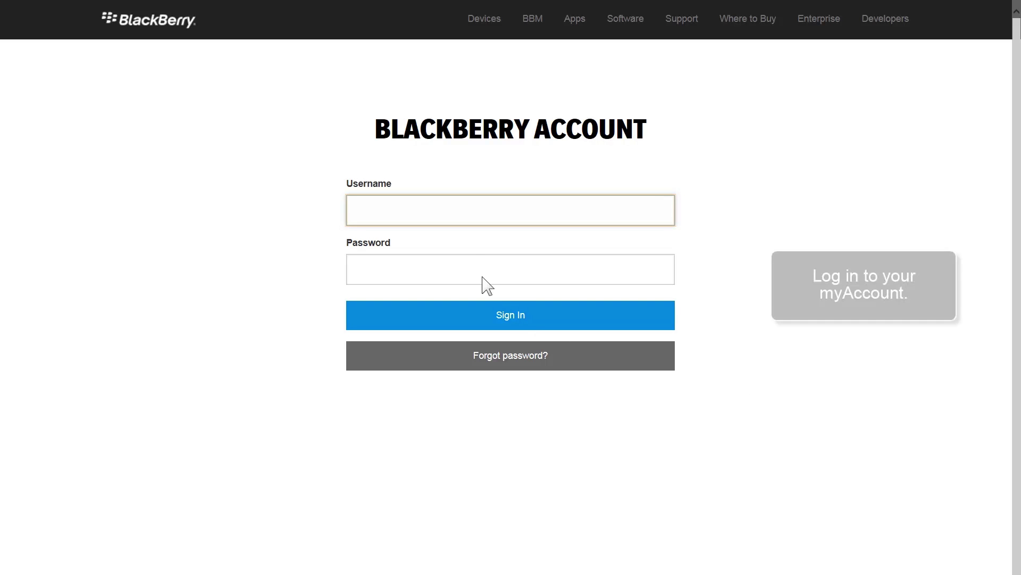
Sign in to the store and go from the cart to order information
{"action": "left_click", "coordinate": [469, 219]}
{"action": "type", "text": "amy.ross@example.com"}
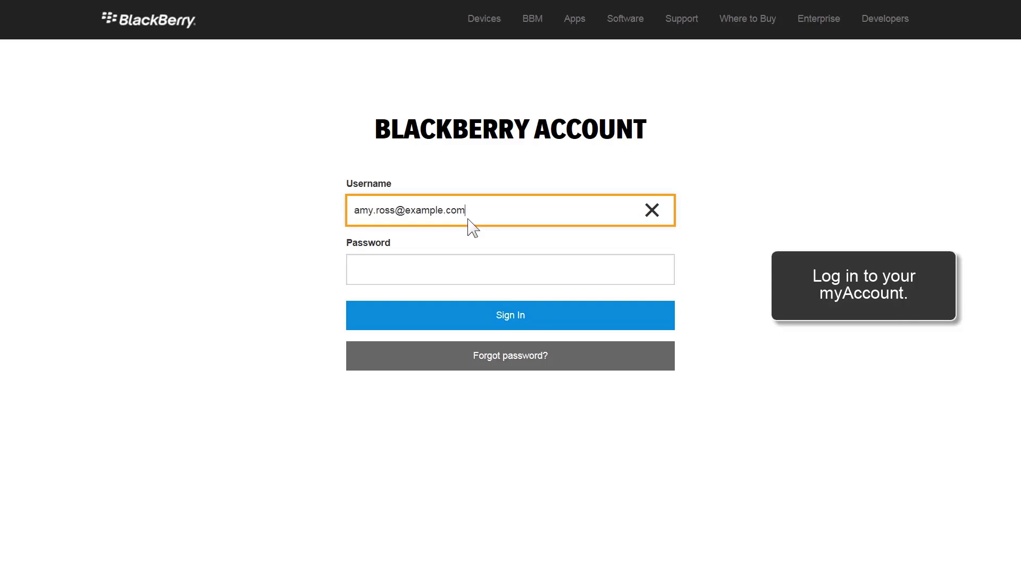
{"action": "key", "text": "Tab"}
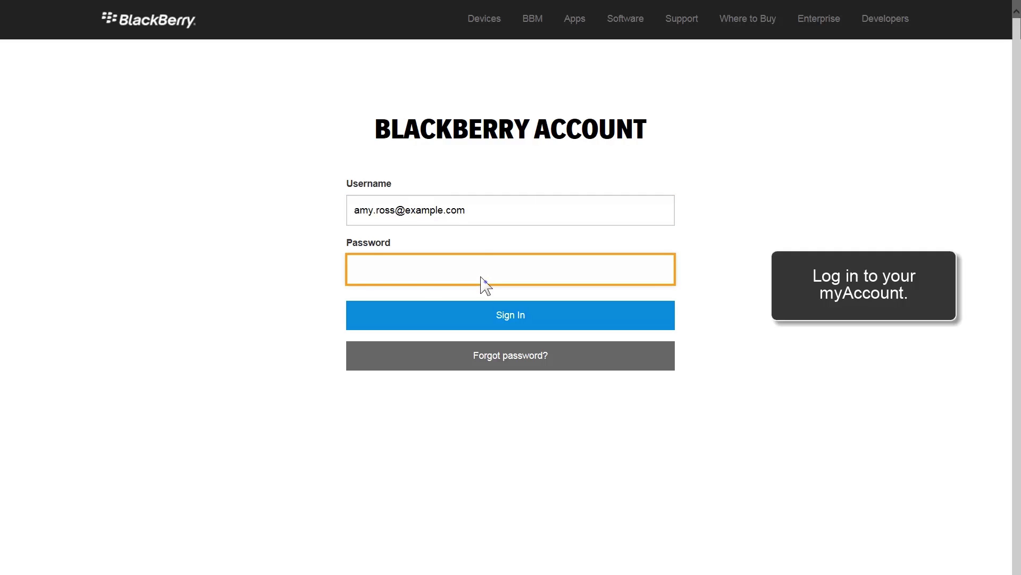
{"action": "type", "text": "•••••••••"}
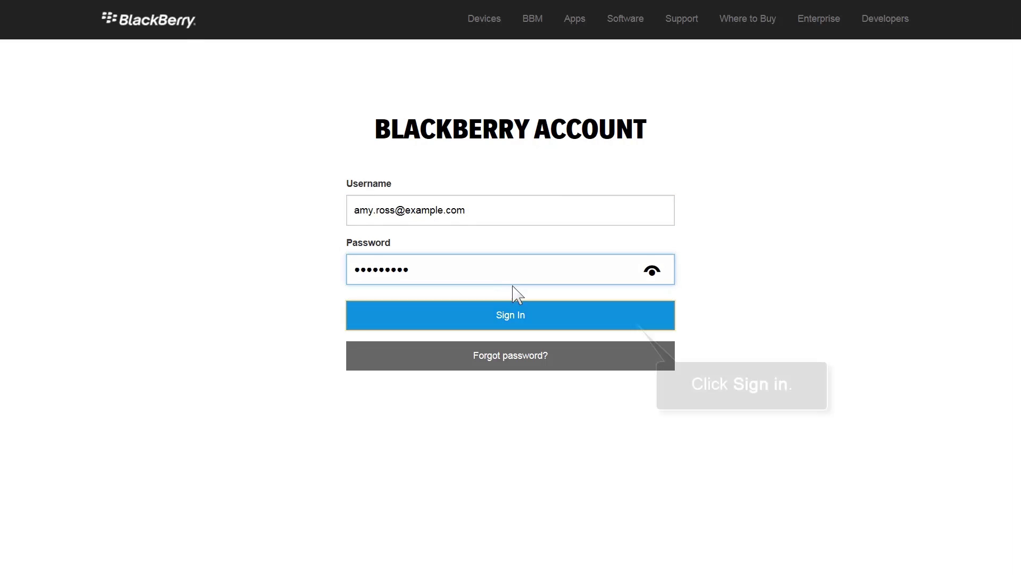
{"action": "left_click", "coordinate": [530, 330]}
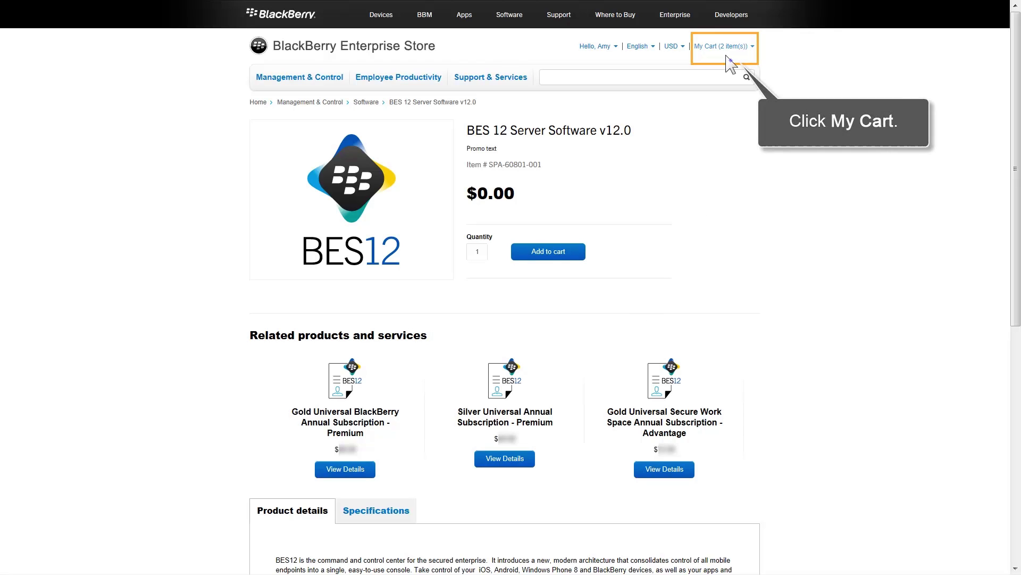
{"action": "left_click", "coordinate": [724, 50]}
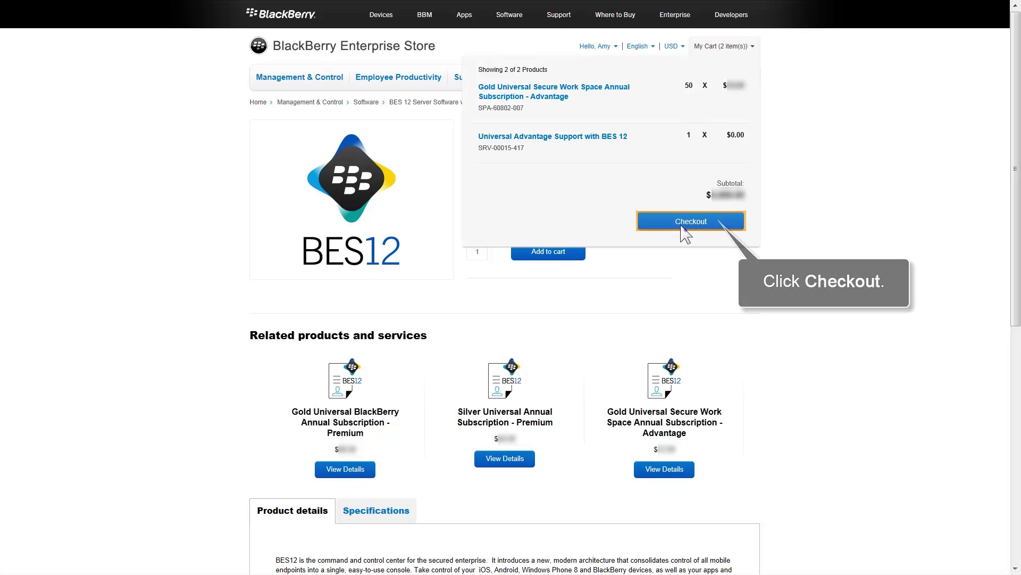
{"action": "left_click", "coordinate": [688, 226]}
{"action": "left_click", "coordinate": [723, 151]}
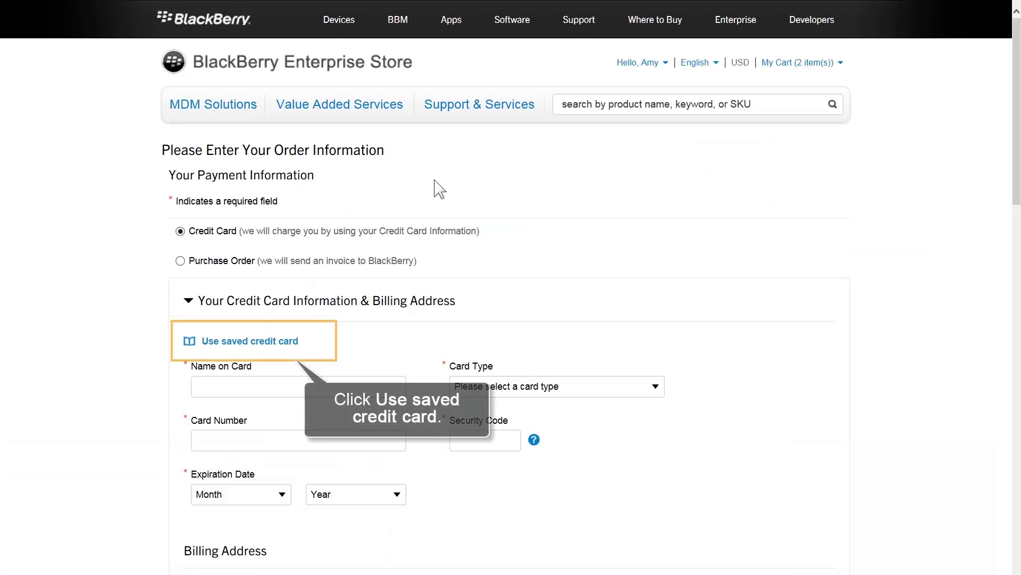
Submit billing with the saved Visa card and a shipping address copied from billing
{"action": "left_click", "coordinate": [250, 341]}
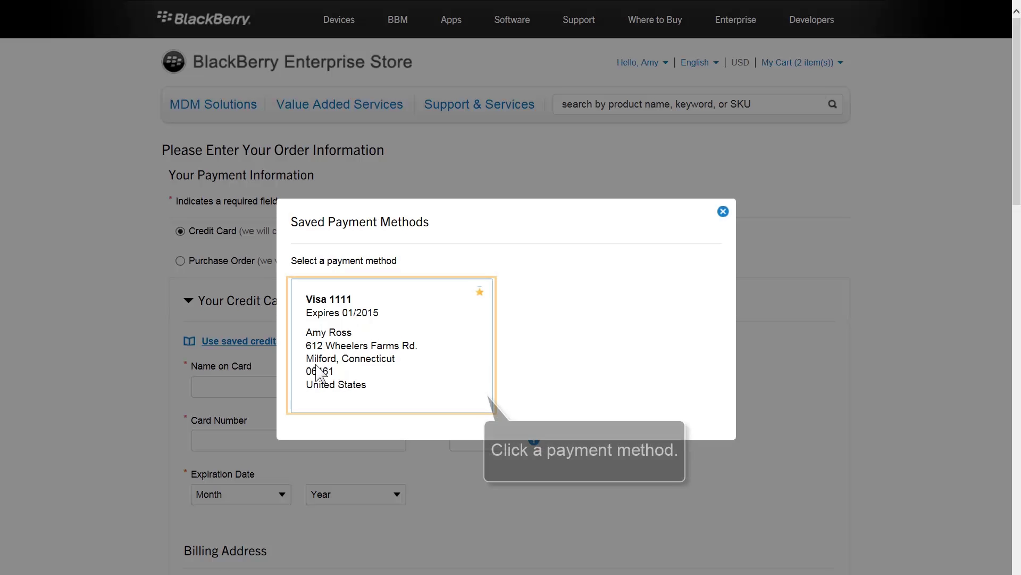
{"action": "left_click", "coordinate": [417, 402]}
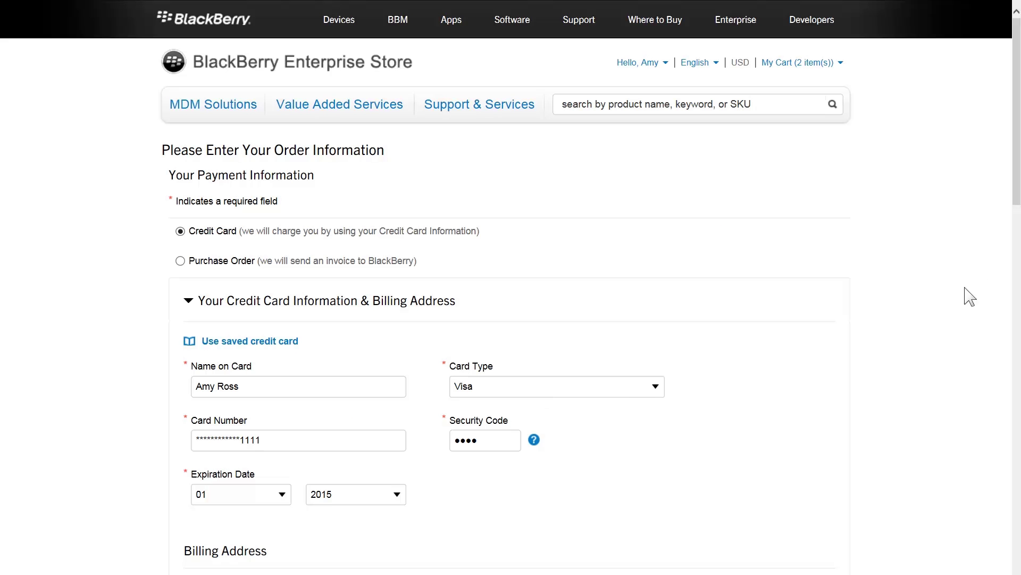
{"action": "left_click_drag", "start_coordinate": [1016, 202], "coordinate": [1015, 295]}
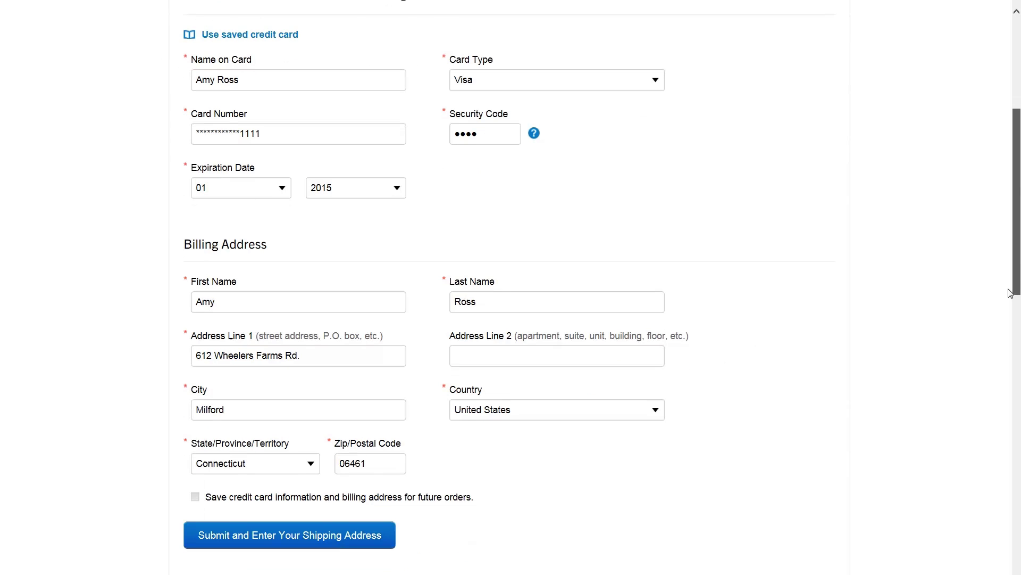
{"action": "left_click", "coordinate": [281, 540]}
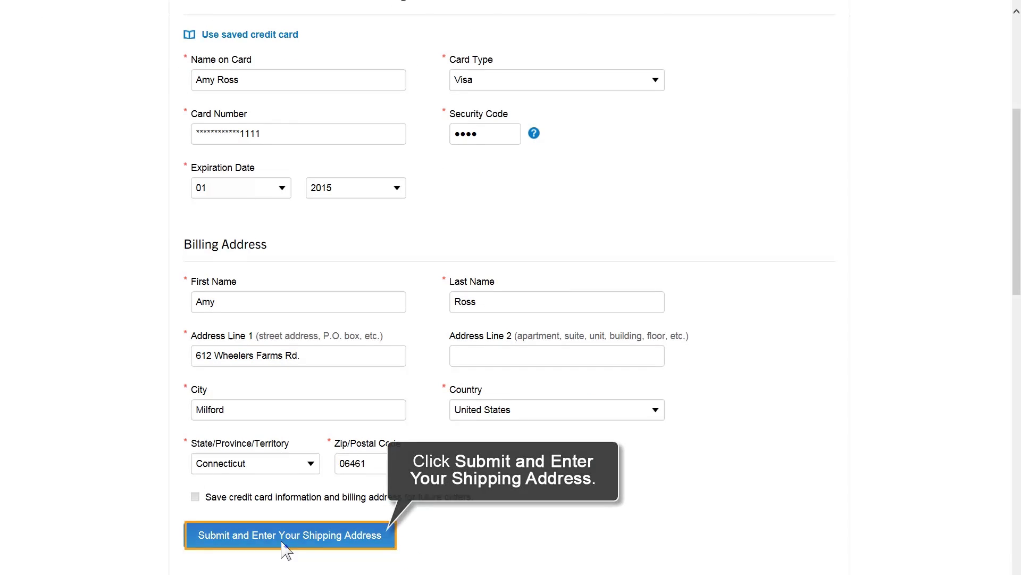
{"action": "left_click", "coordinate": [300, 102]}
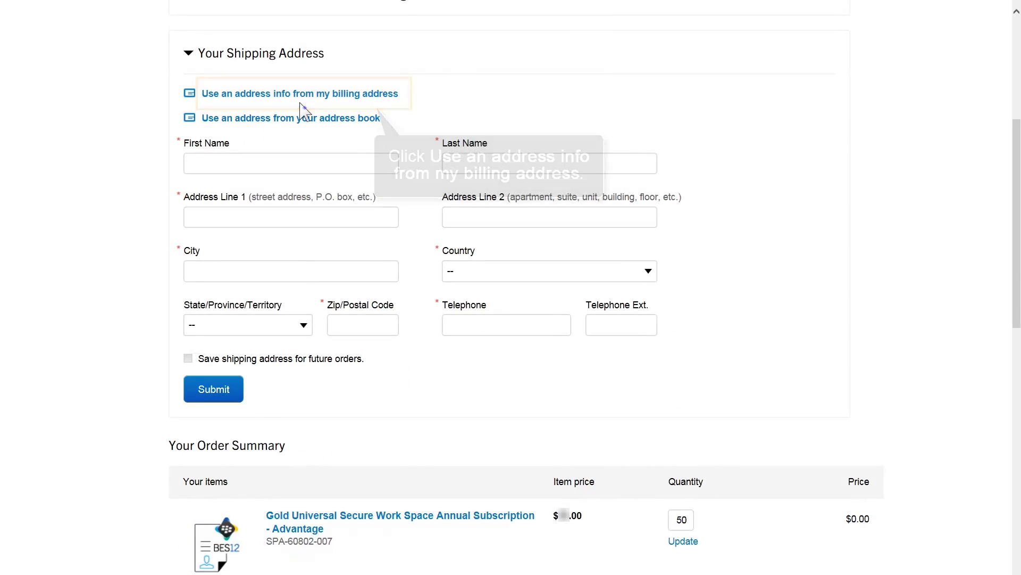
{"action": "left_click", "coordinate": [208, 401]}
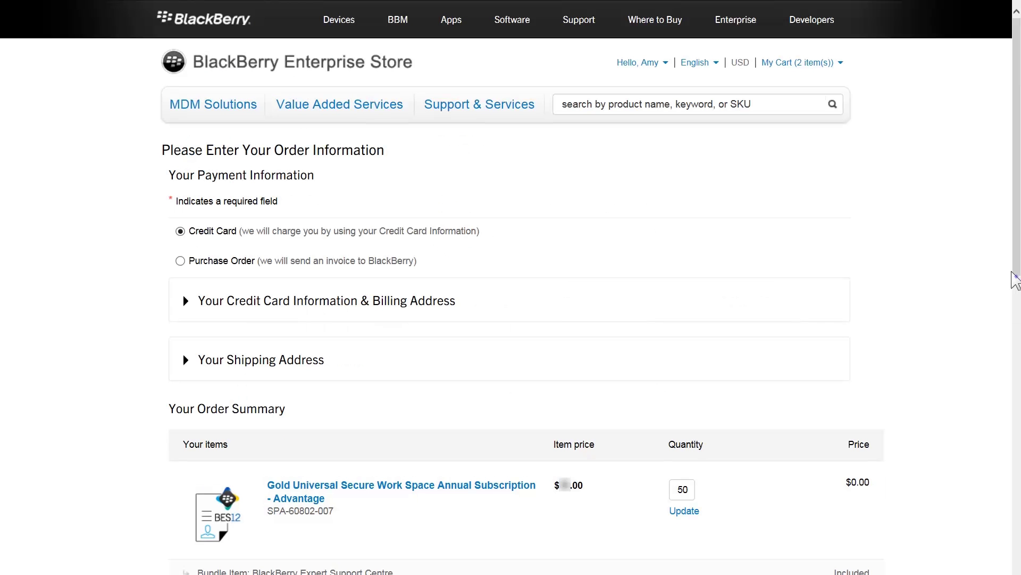
Review and accept the terms and conditions, then complete the order
{"action": "left_click", "coordinate": [1015, 279]}
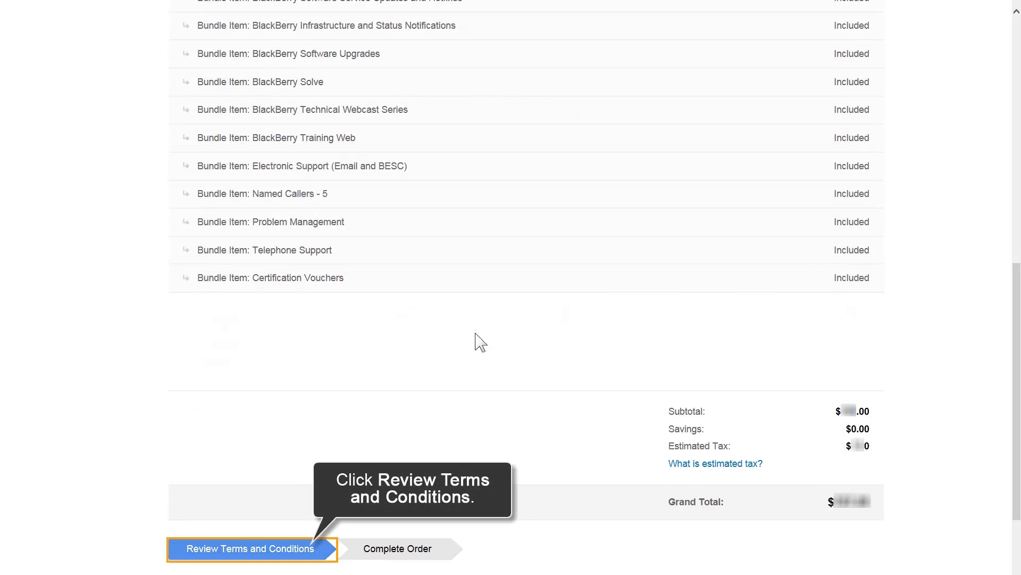
{"action": "left_click", "coordinate": [264, 549]}
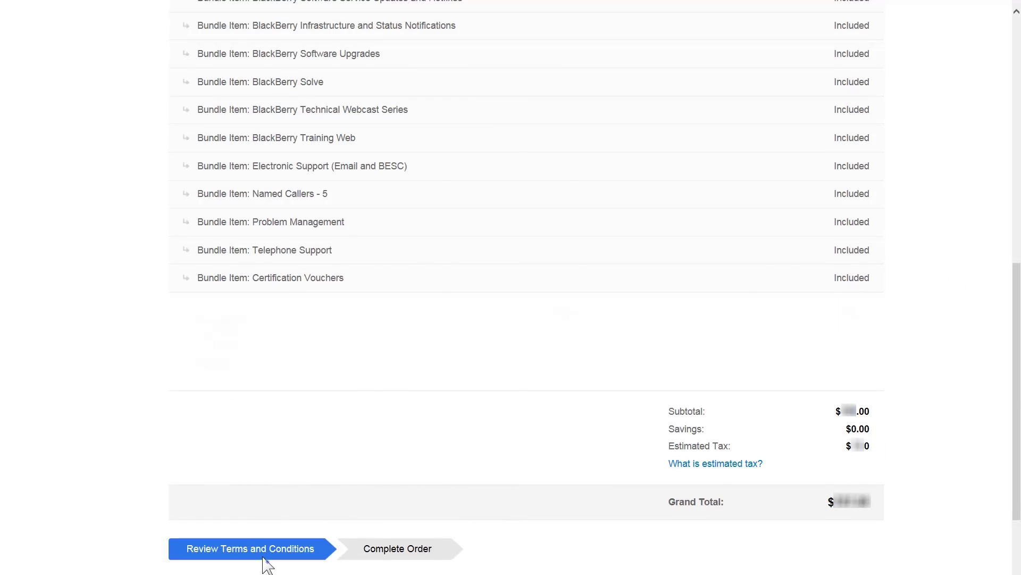
{"action": "scroll", "coordinate": [667, 469], "scroll_direction": "down", "scroll_amount": 1}
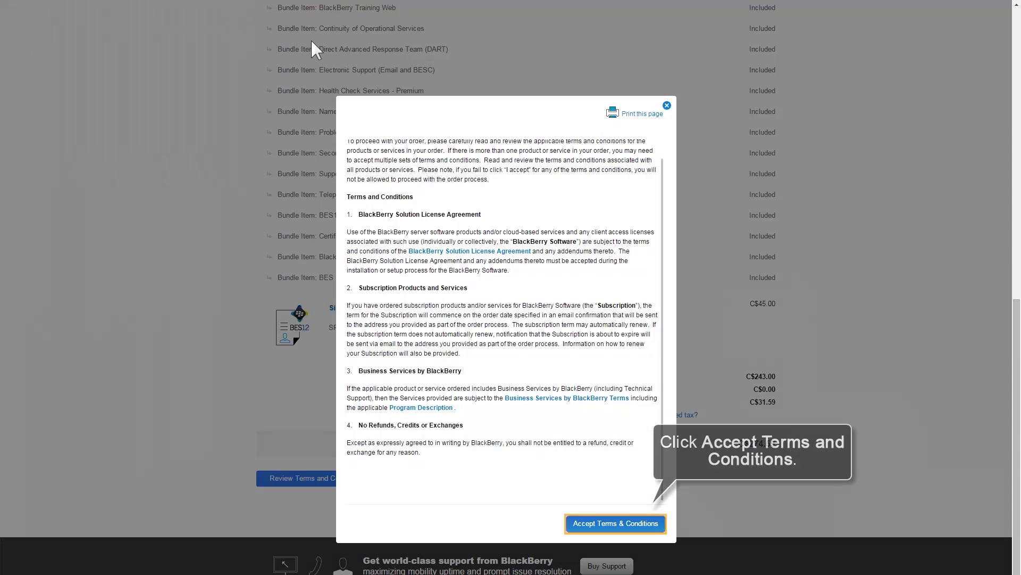
{"action": "left_click", "coordinate": [615, 525]}
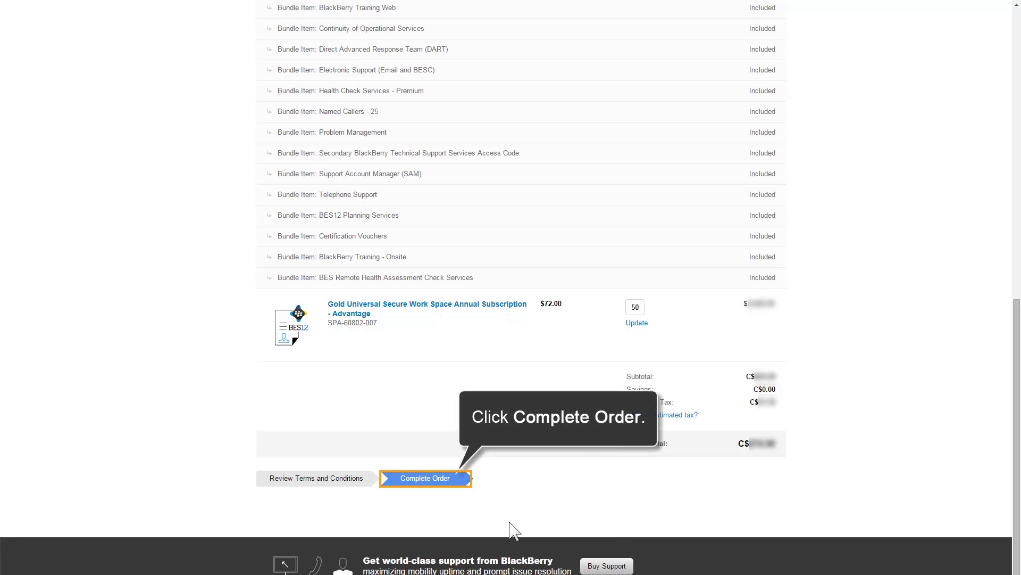
{"action": "left_click", "coordinate": [421, 489]}
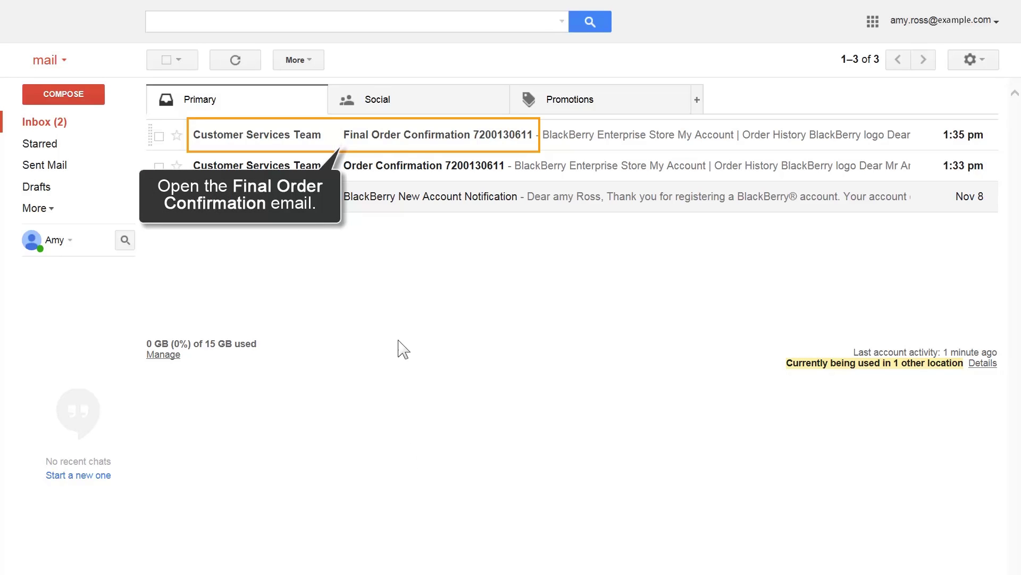
{"action": "left_click", "coordinate": [396, 146]}
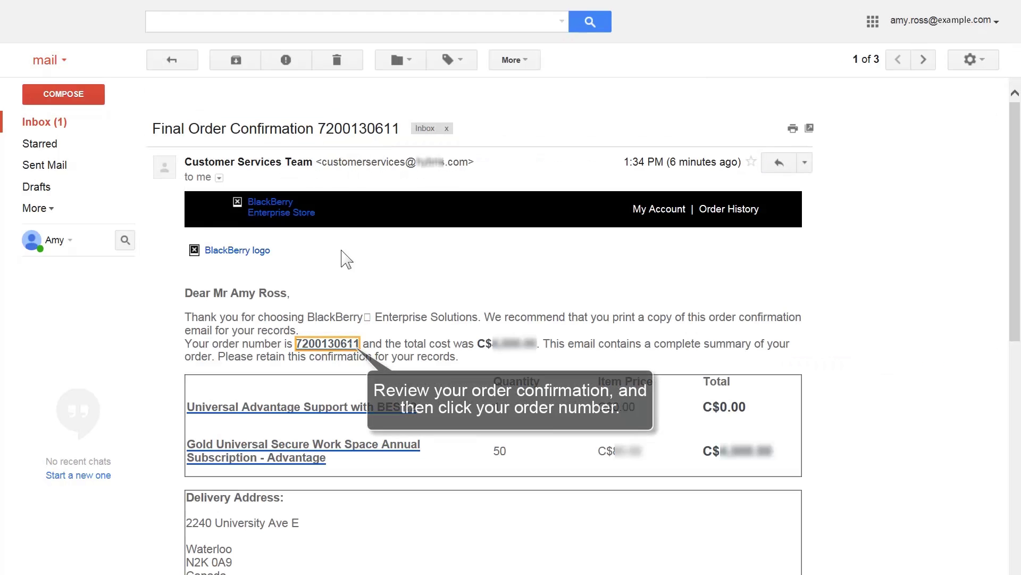
{"action": "left_click", "coordinate": [339, 345]}
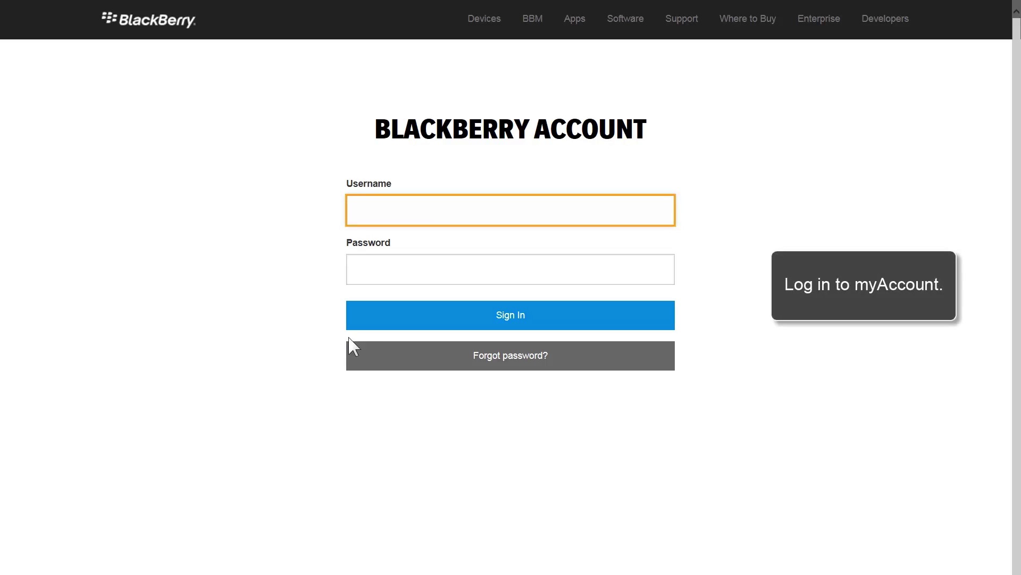
{"action": "type", "text": "a"}
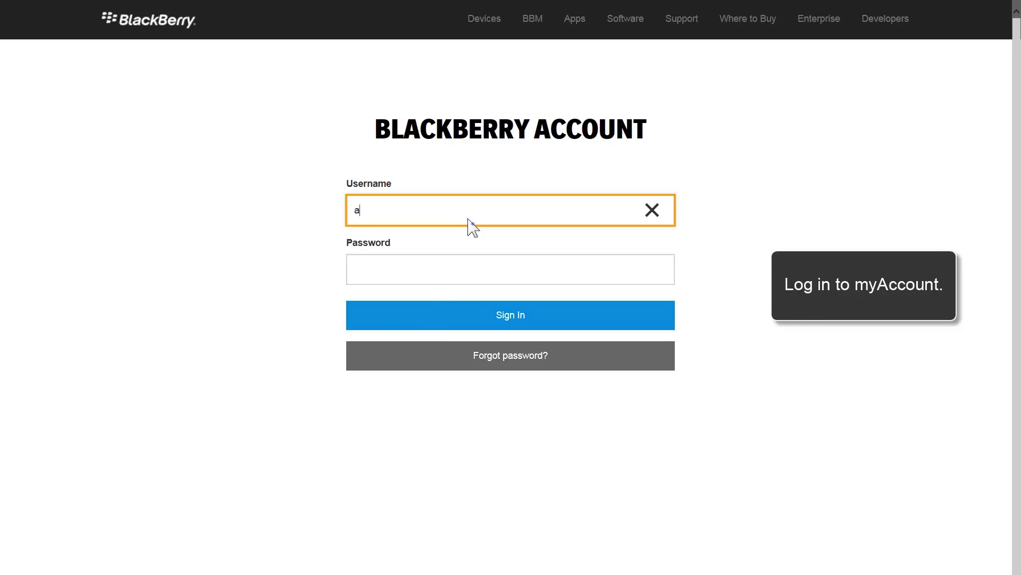
{"action": "type", "text": "my.ross@example.com"}
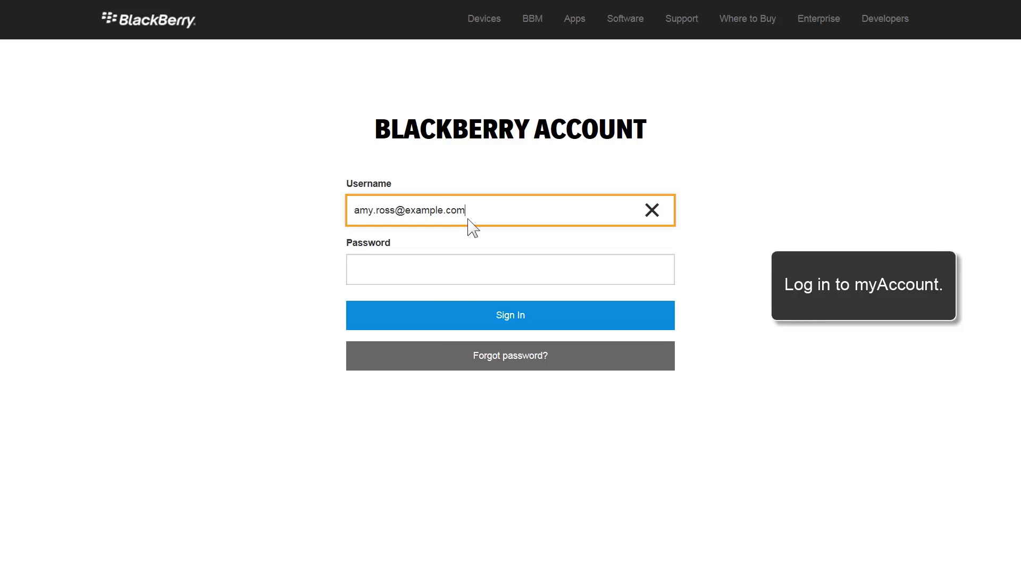
Enter the username and password and sign in to BlackBerry Account
{"action": "key", "text": "Tab"}
{"action": "type", "text": "•"}
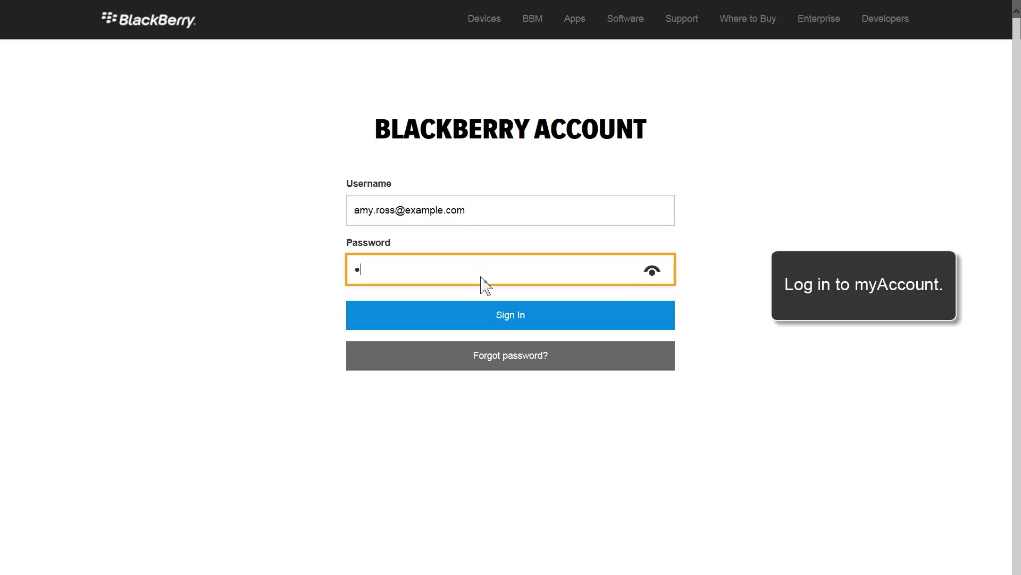
{"action": "type", "text": "••••••"}
{"action": "key", "text": "Tab"}
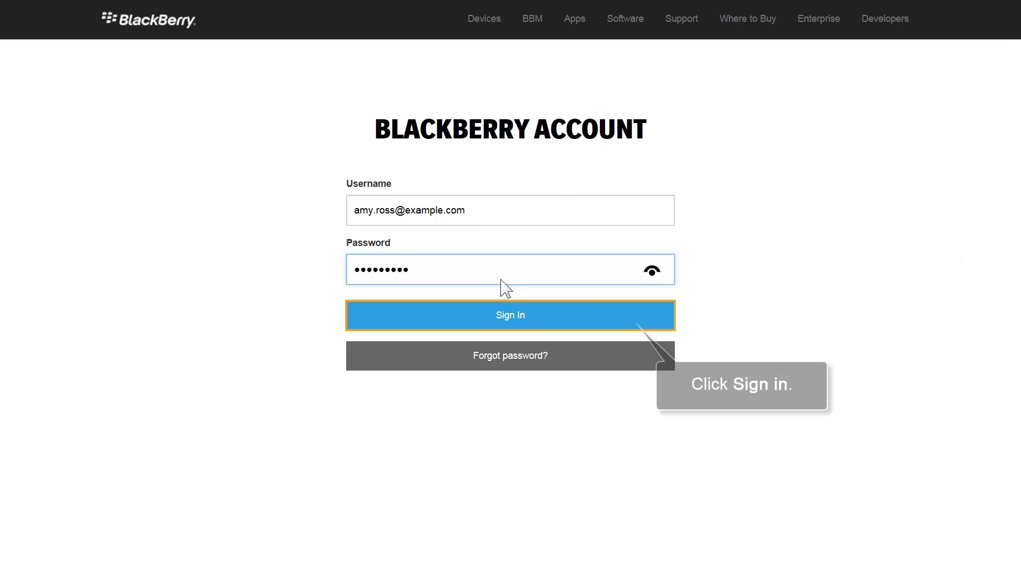
{"action": "left_click", "coordinate": [530, 327]}
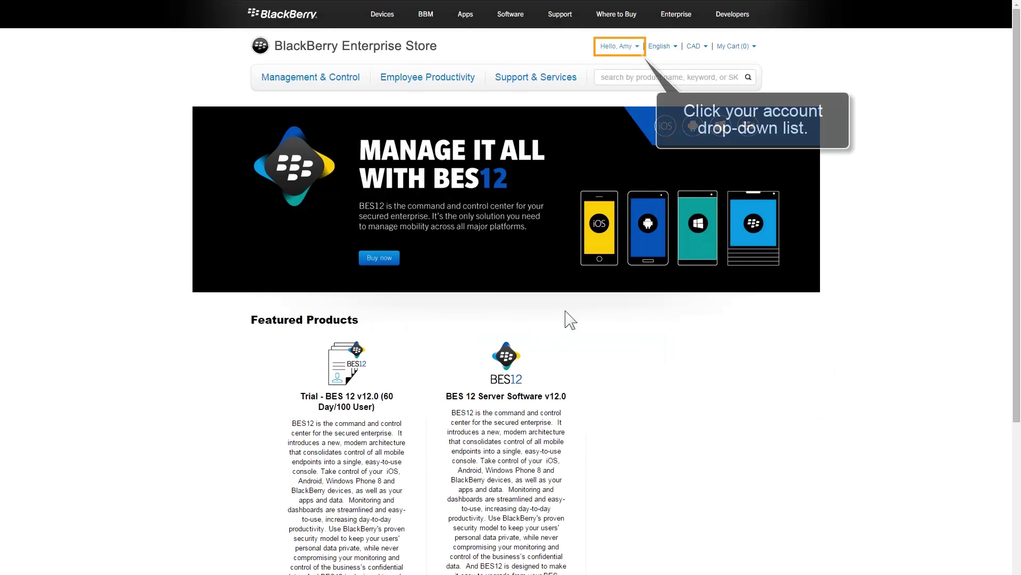
Go to My Subscriptions from the Hello menu and open the Gold Universal Secure Work Space subscription
{"action": "left_click", "coordinate": [614, 51]}
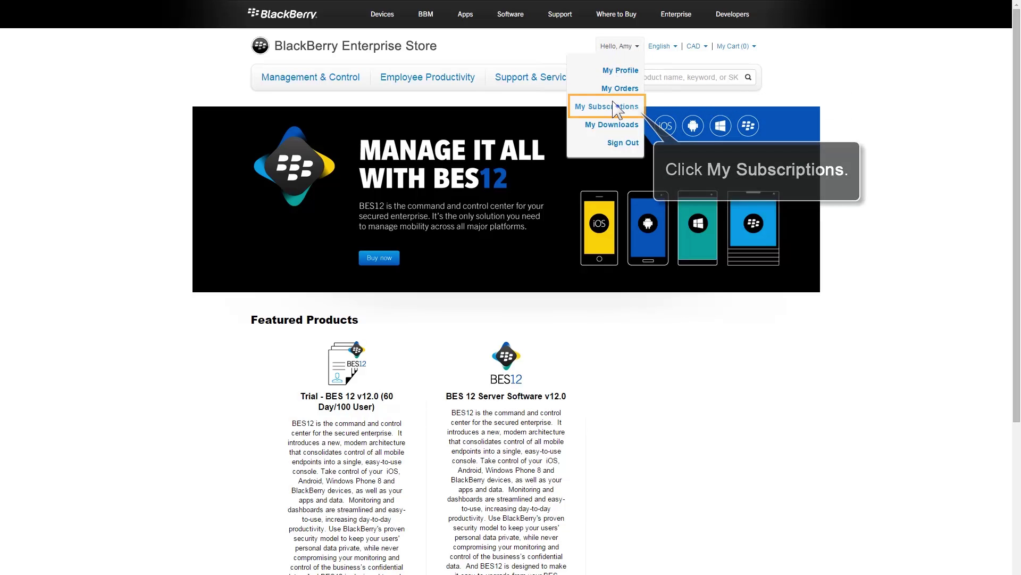
{"action": "left_click", "coordinate": [615, 107]}
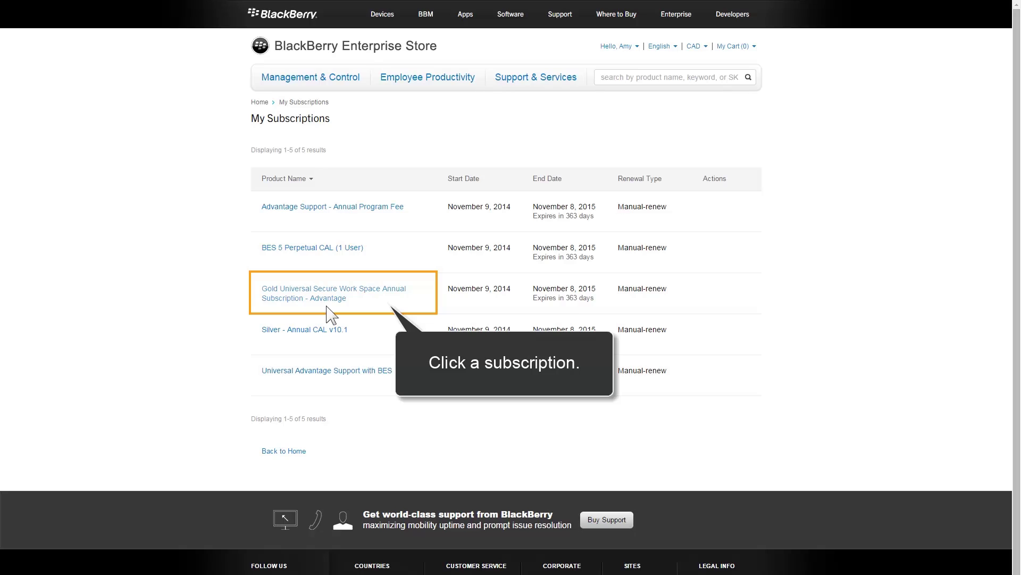
{"action": "left_click", "coordinate": [327, 306]}
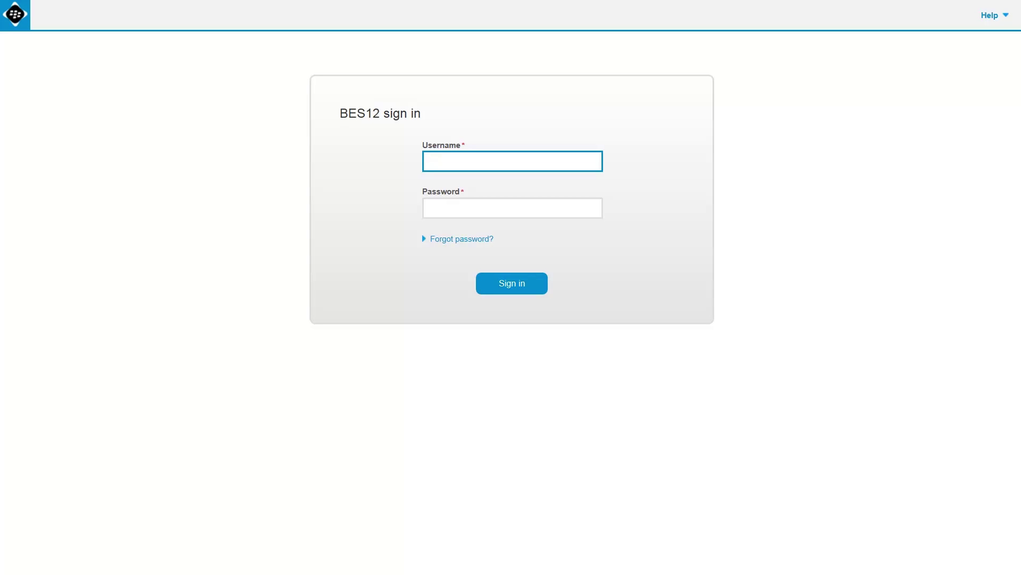
{"action": "type", "text": "admin"}
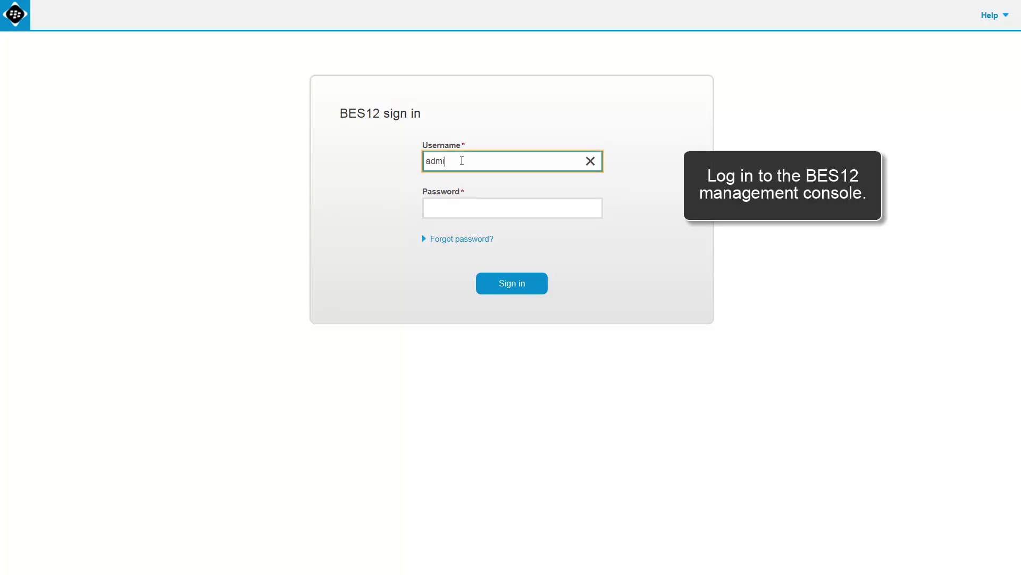
Sign in to the BES12 console with the admin username and password
{"action": "left_click", "coordinate": [453, 206]}
{"action": "type", "text": "password"}
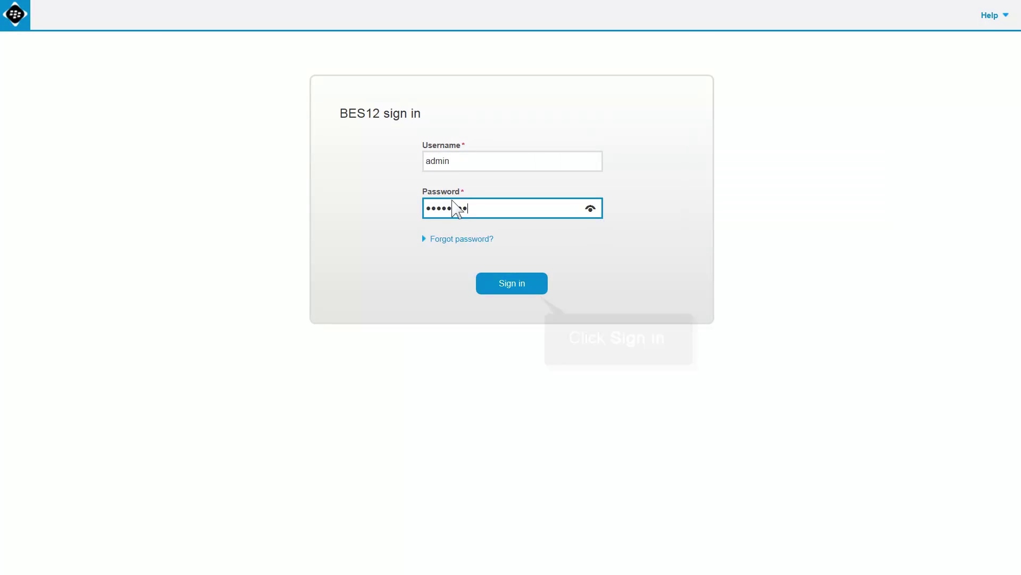
{"action": "left_click", "coordinate": [522, 289]}
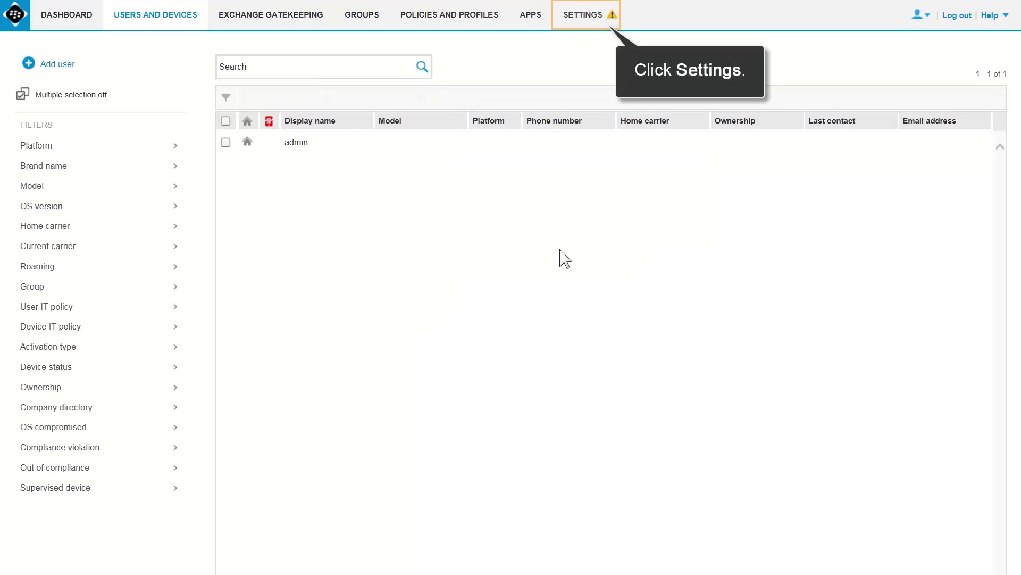
From Settings > Licensing > Licensing summary, open the Activate licenses dialog
{"action": "left_click", "coordinate": [583, 24]}
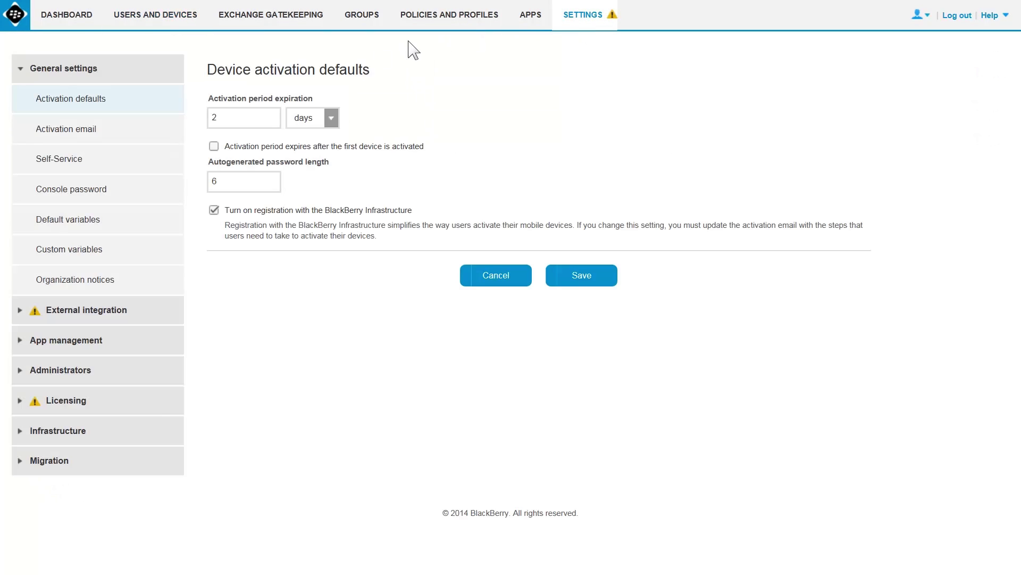
{"action": "left_click", "coordinate": [118, 407]}
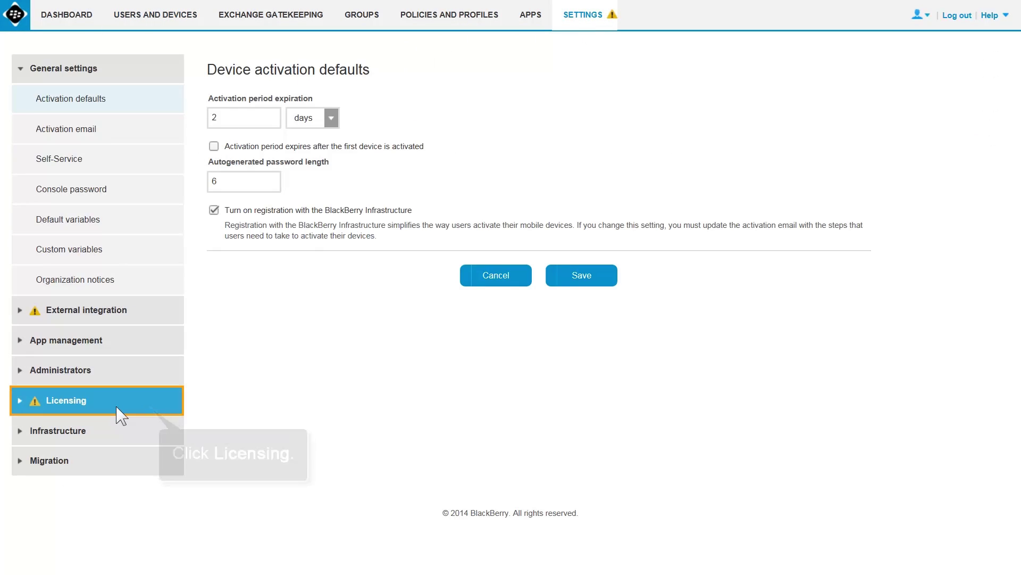
{"action": "left_click", "coordinate": [119, 432]}
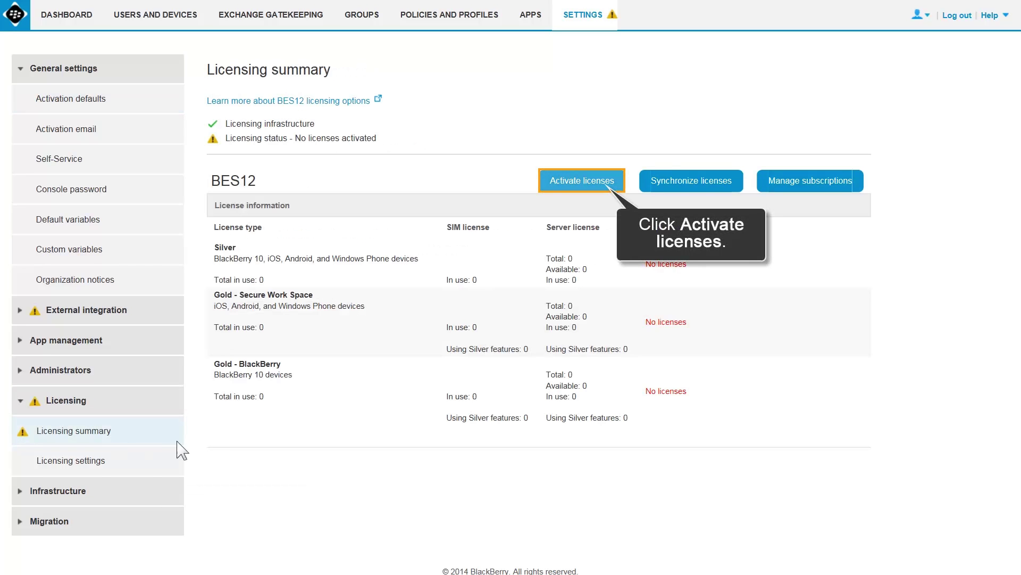
{"action": "left_click", "coordinate": [577, 183]}
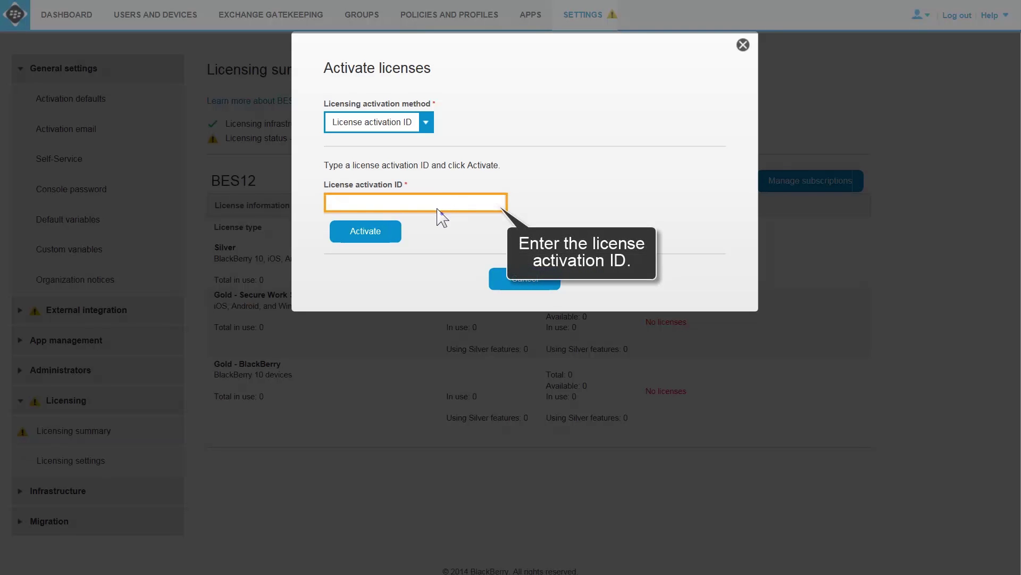
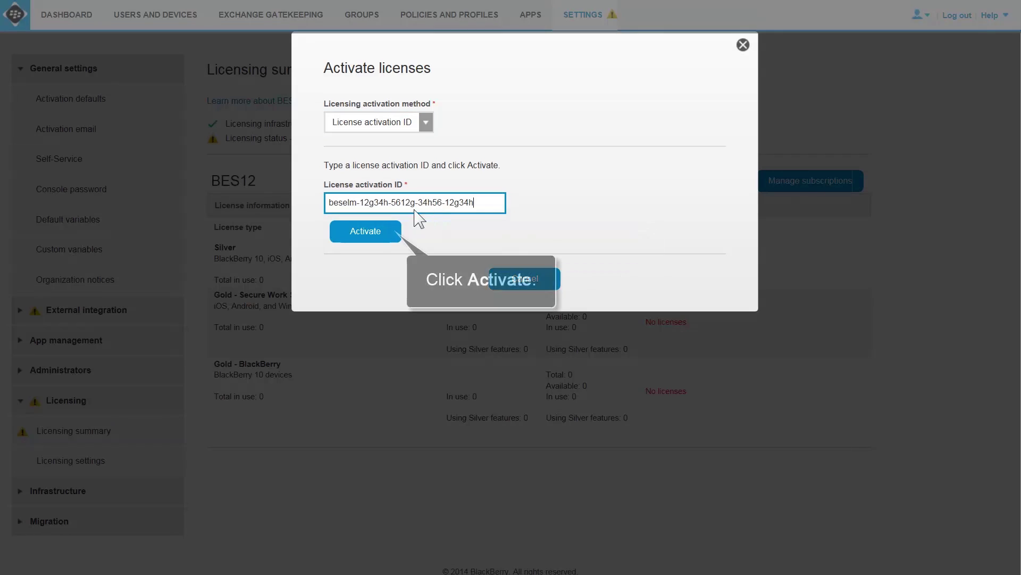
Submit the activation ID to activate 50 Gold - Secure Work Space licenses, expiring 08/19/2015
{"action": "left_click", "coordinate": [374, 238]}
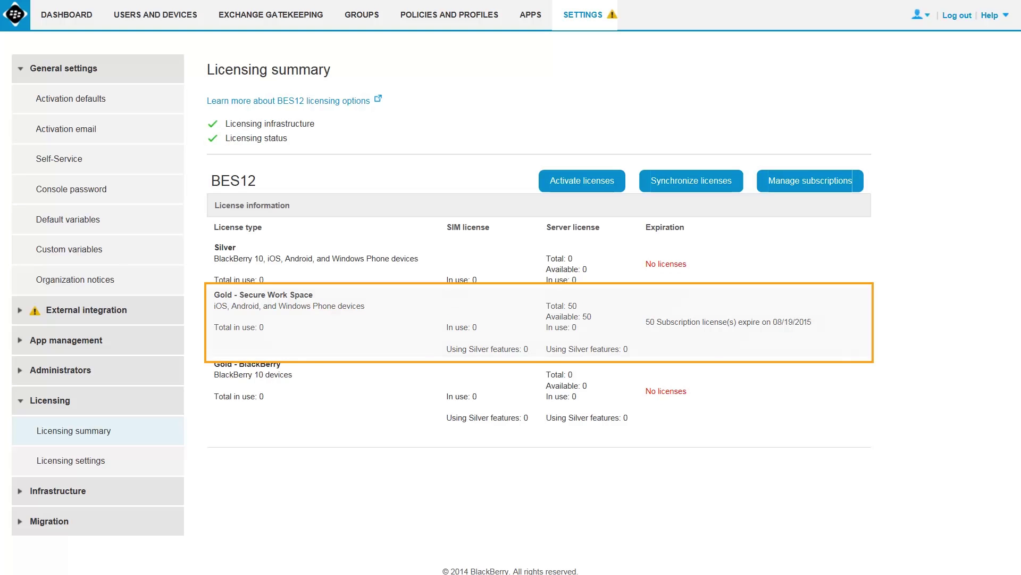